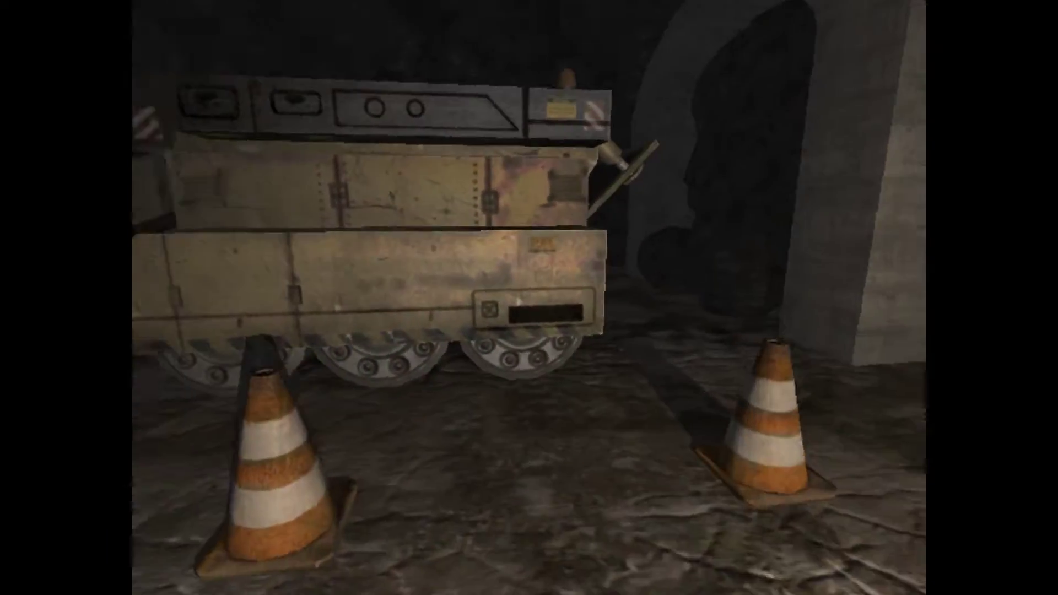
{"action": "key", "text": "Tab"}
{"action": "key", "text": "Tab"}
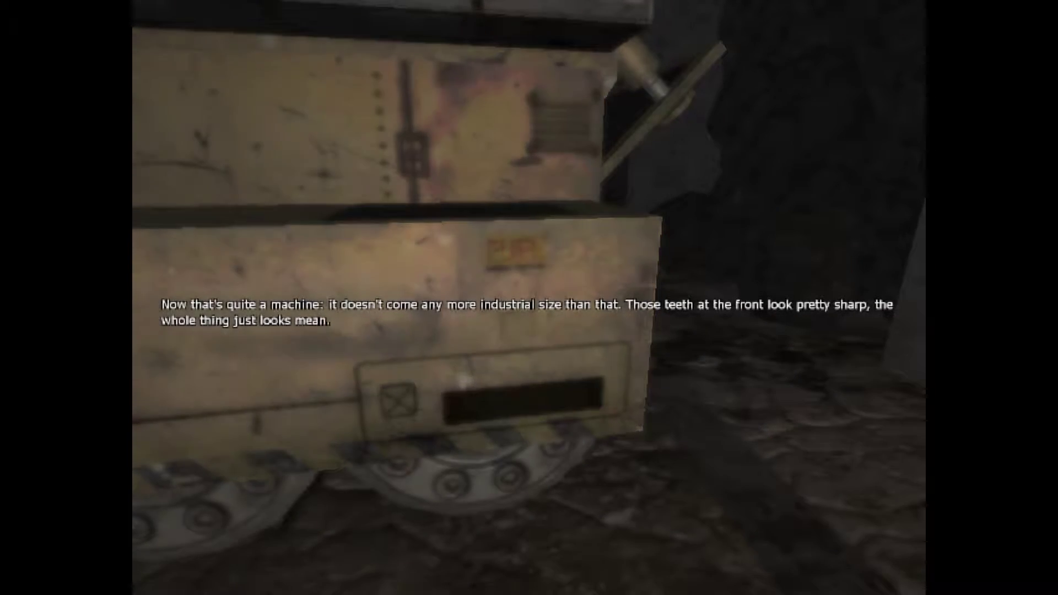
{"action": "key", "text": "Tab"}
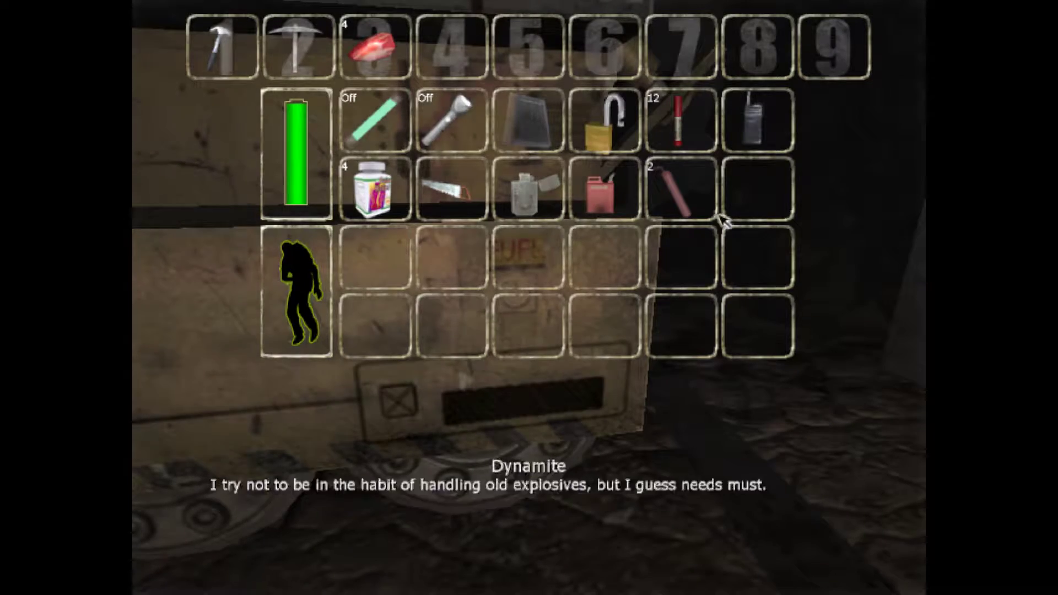
{"action": "key", "text": "Tab"}
{"action": "left_click", "coordinate": [530, 297]}
{"action": "key", "text": "Tab"}
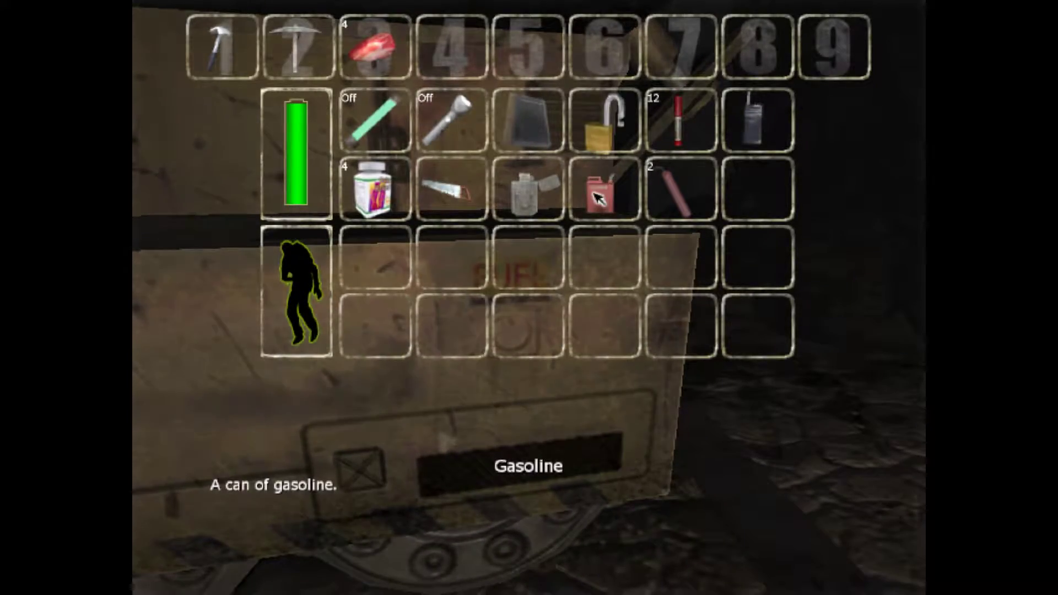
{"action": "left_click", "coordinate": [596, 195]}
{"action": "left_click", "coordinate": [529, 305]}
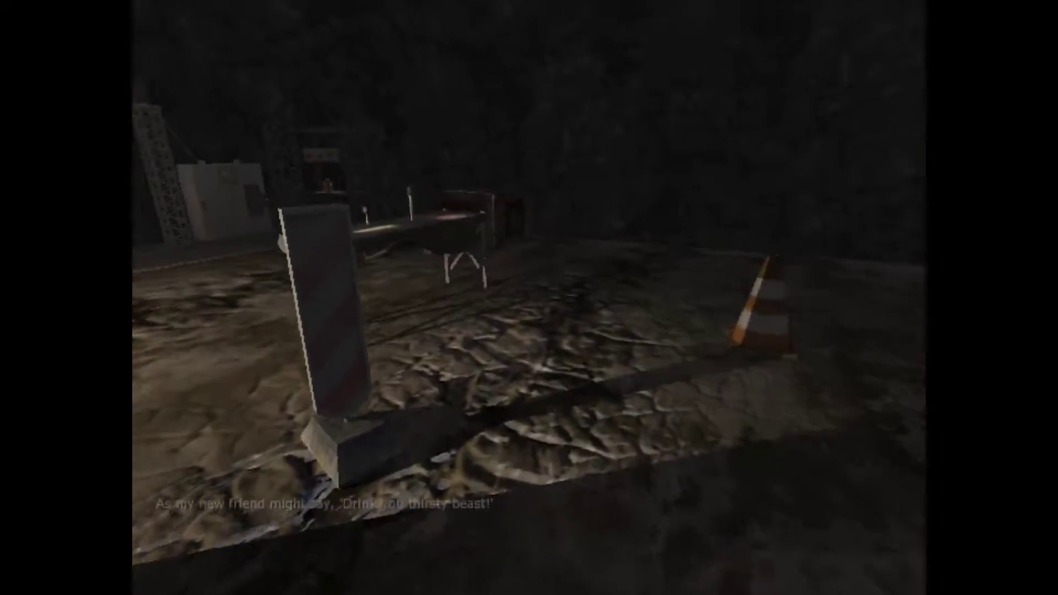
{"action": "key", "text": "w"}
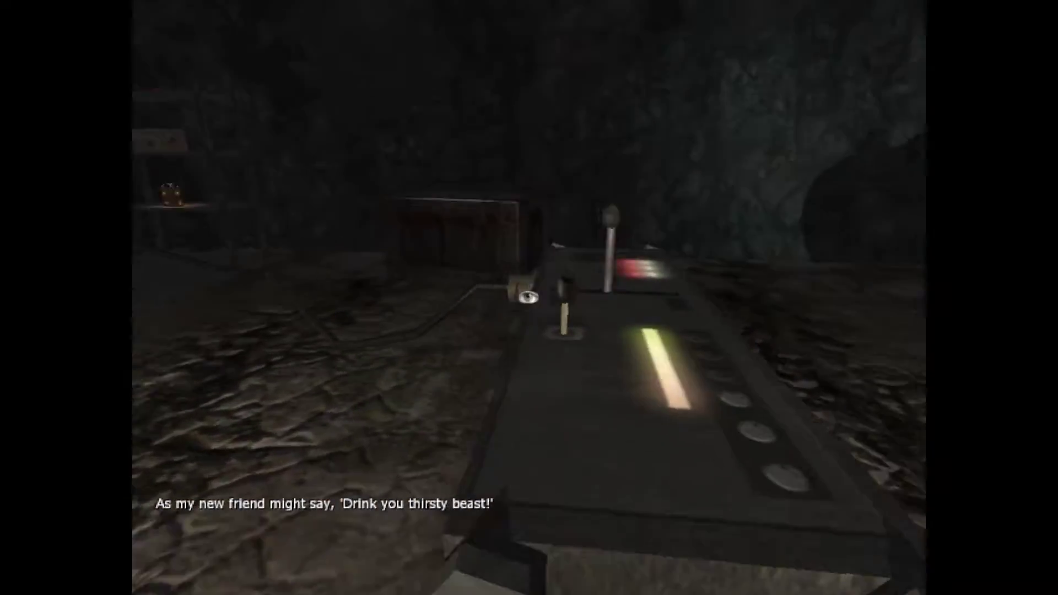
{"action": "left_click", "coordinate": [527, 296]}
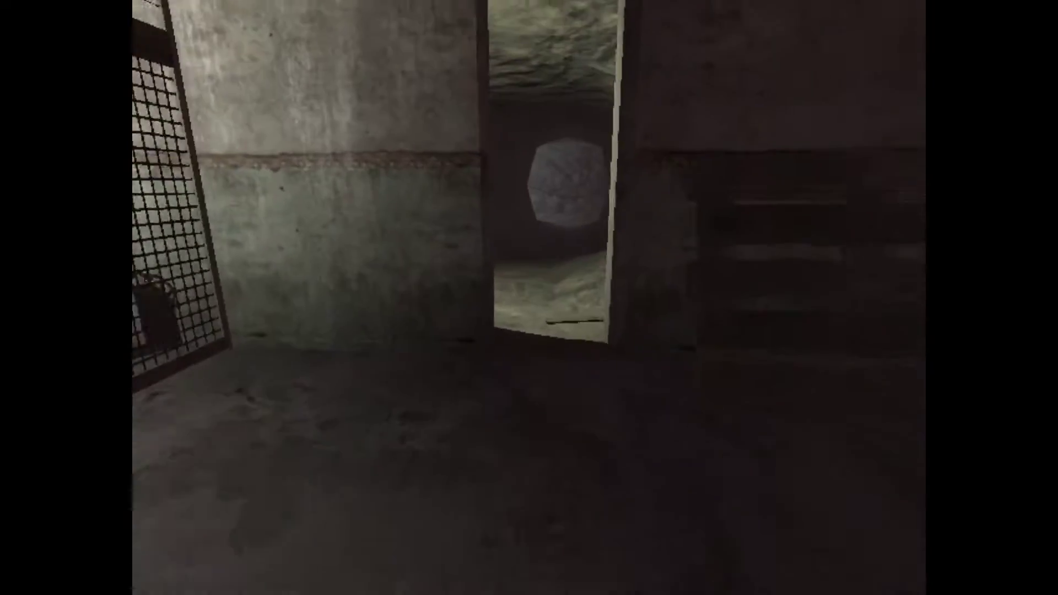
{"action": "key", "text": "w"}
{"action": "key", "text": "w"}
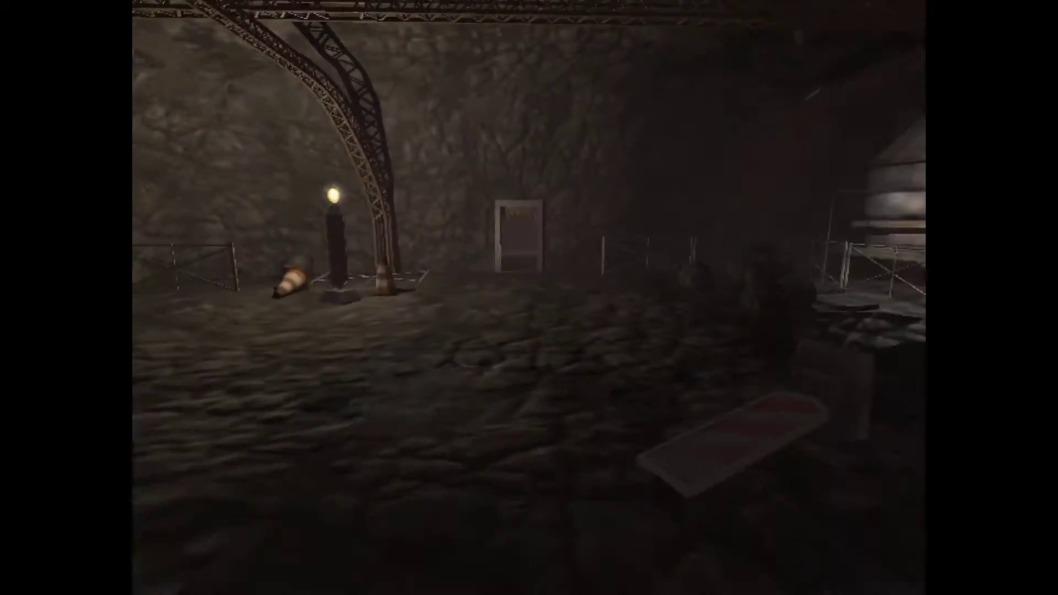
{"action": "key", "text": "w"}
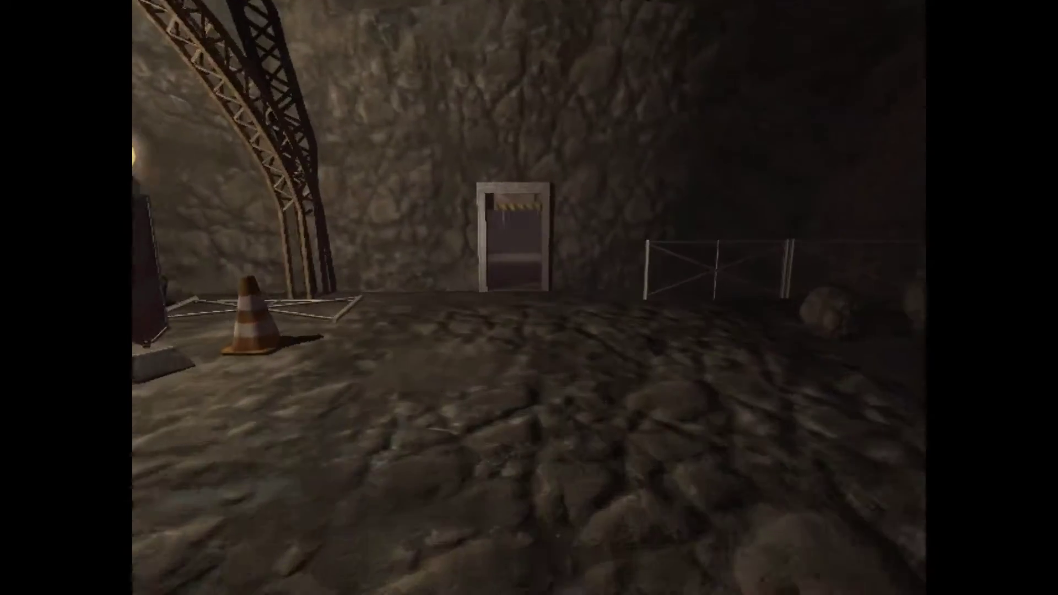
{"action": "key", "text": "w"}
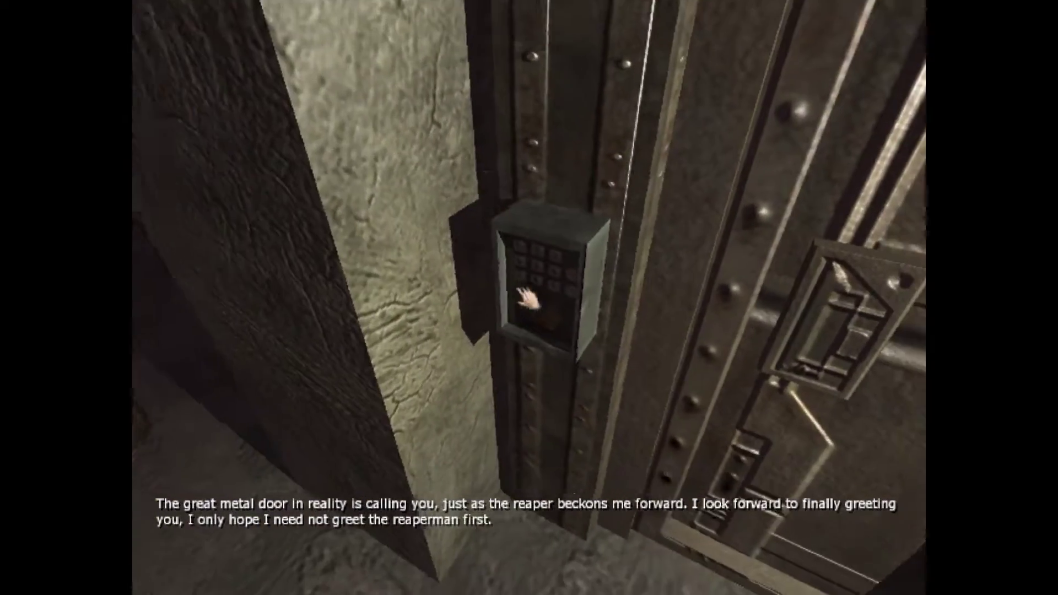
{"action": "left_click", "coordinate": [527, 299]}
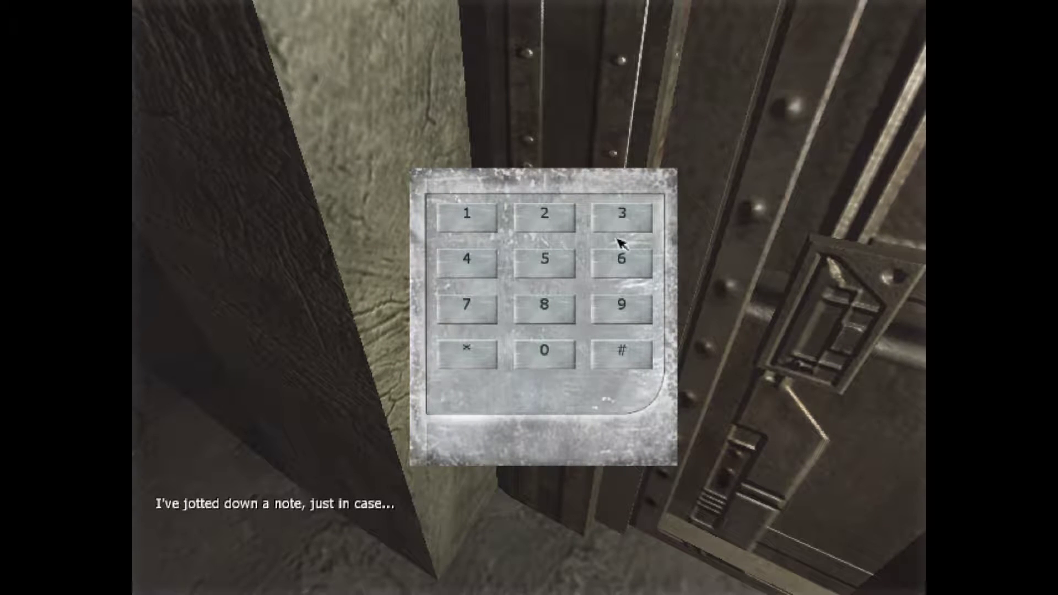
{"action": "right_click", "coordinate": [549, 255]}
{"action": "left_click", "coordinate": [524, 295]}
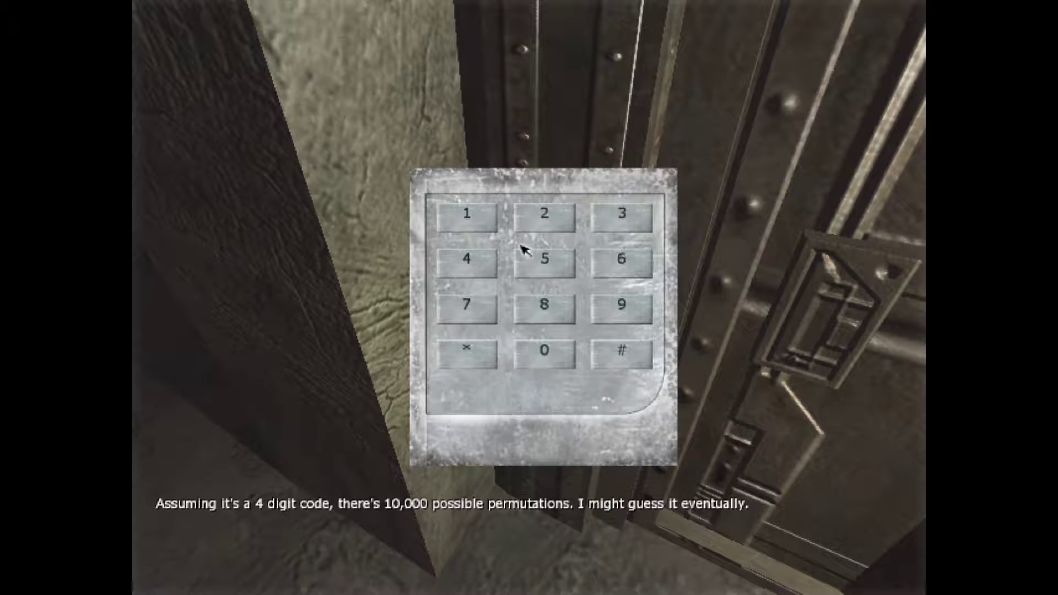
{"action": "right_click", "coordinate": [542, 228]}
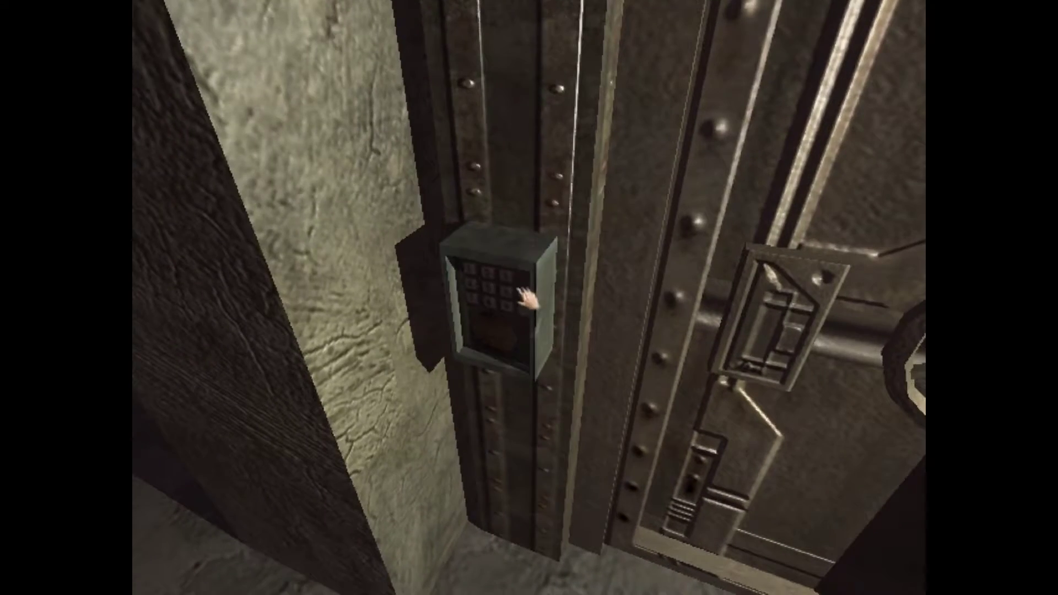
{"action": "left_click", "coordinate": [529, 301]}
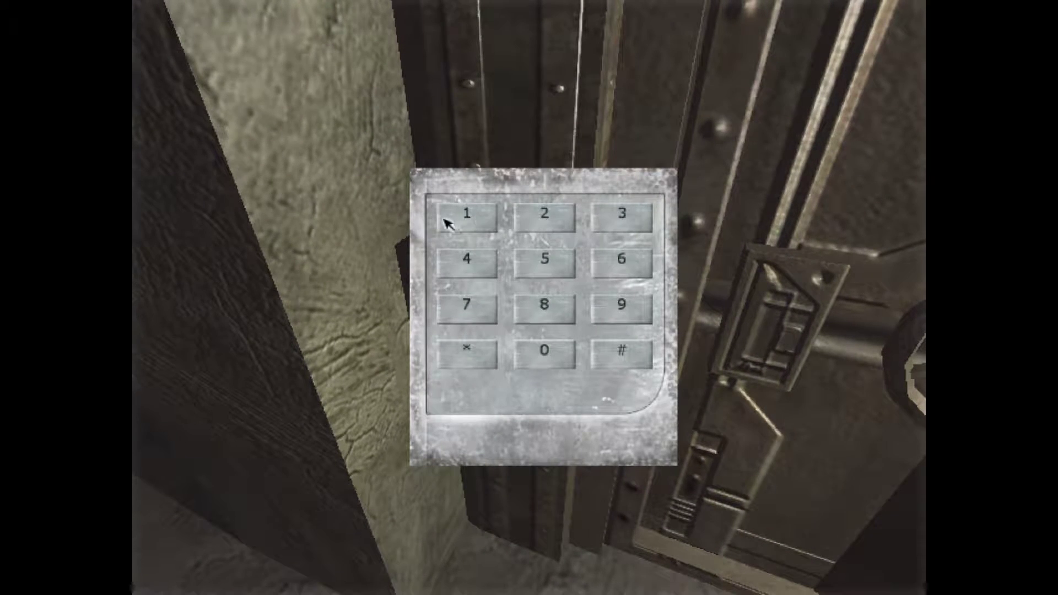
{"action": "right_click", "coordinate": [447, 223]}
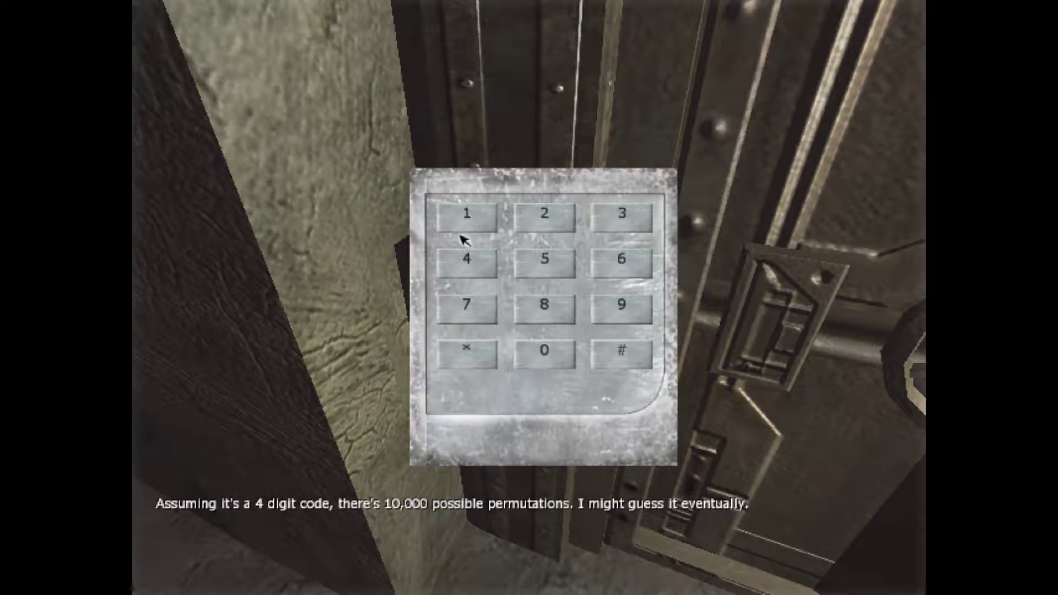
{"action": "right_click", "coordinate": [529, 300]}
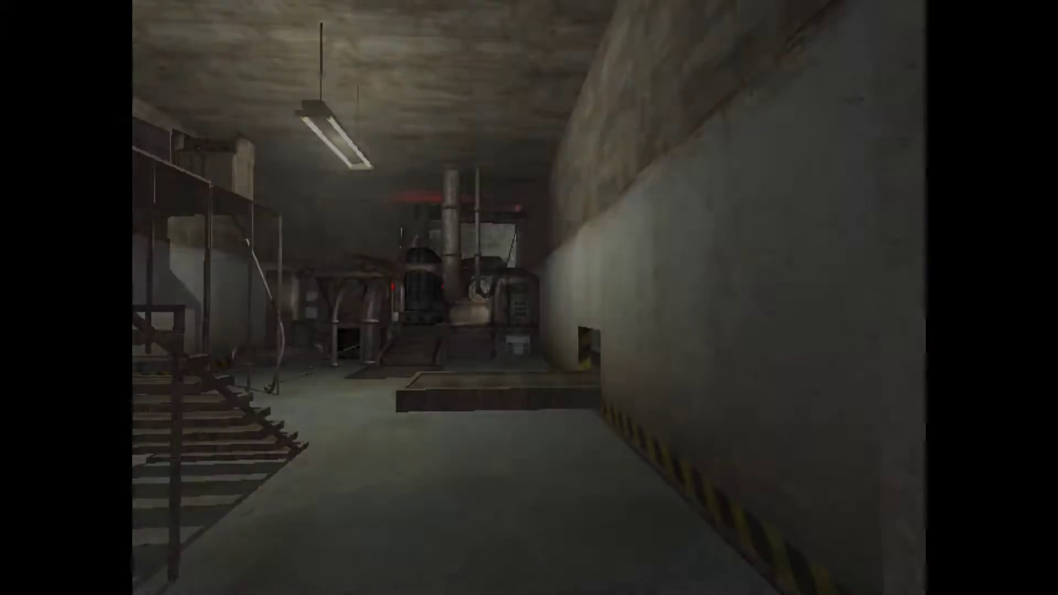
{"action": "key", "text": "w"}
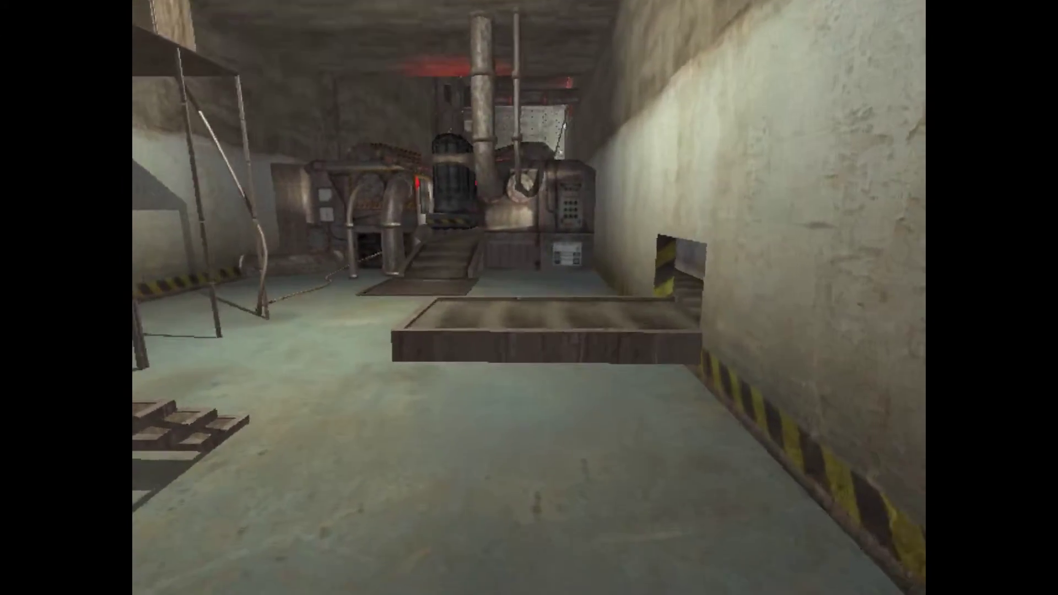
{"action": "key", "text": "w"}
{"action": "key", "text": "w"}
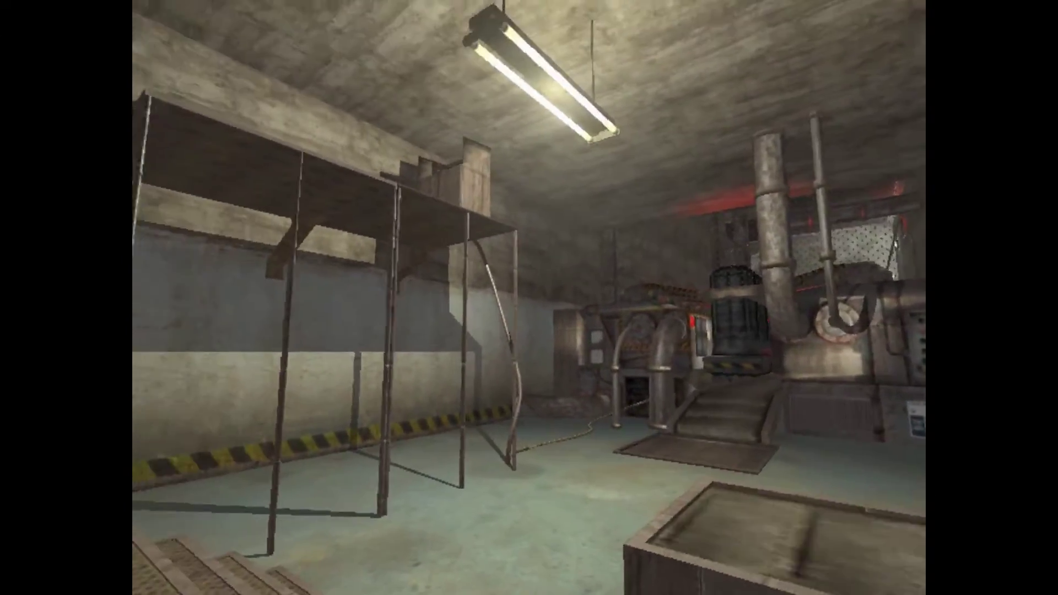
{"action": "key", "text": "w"}
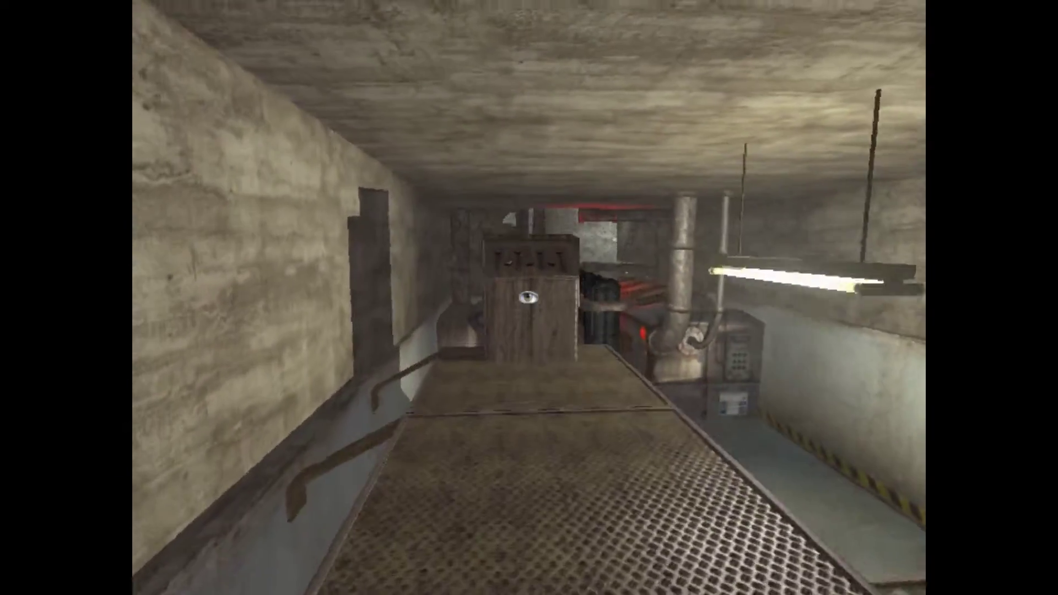
{"action": "key", "text": "w"}
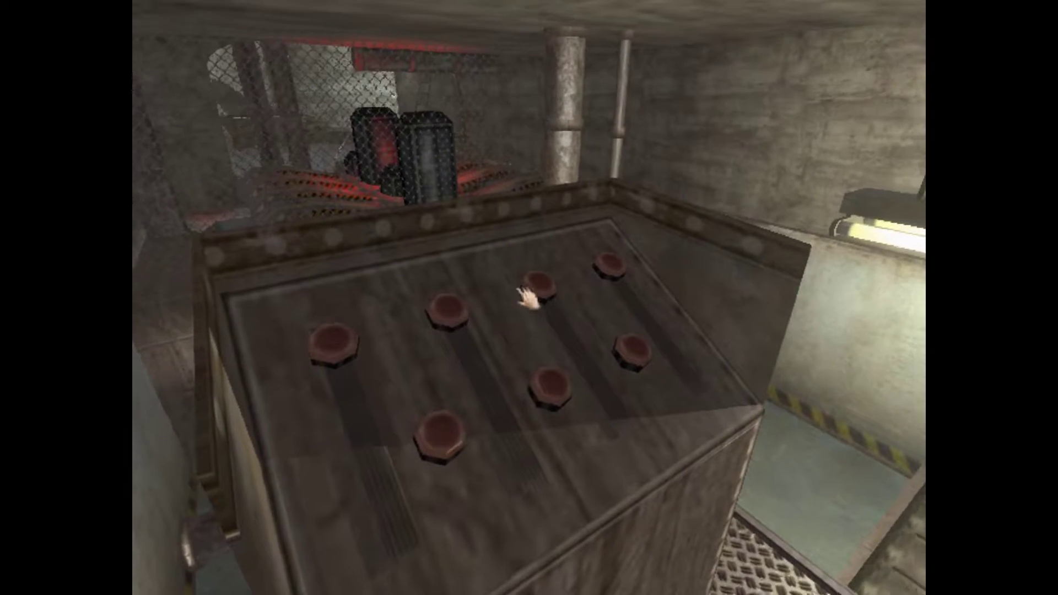
{"action": "key", "text": "w"}
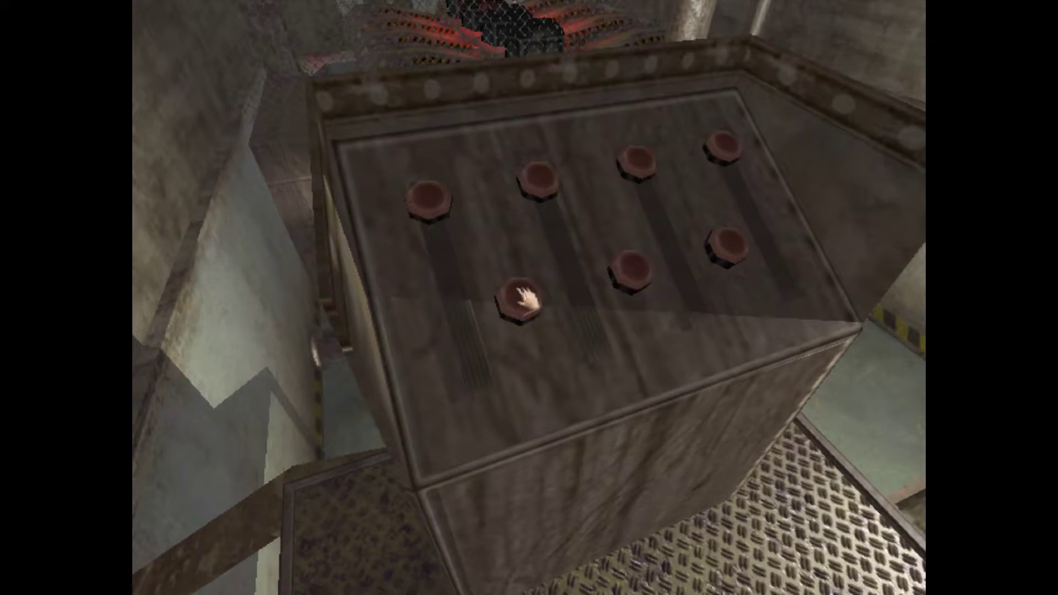
{"action": "key", "text": "s"}
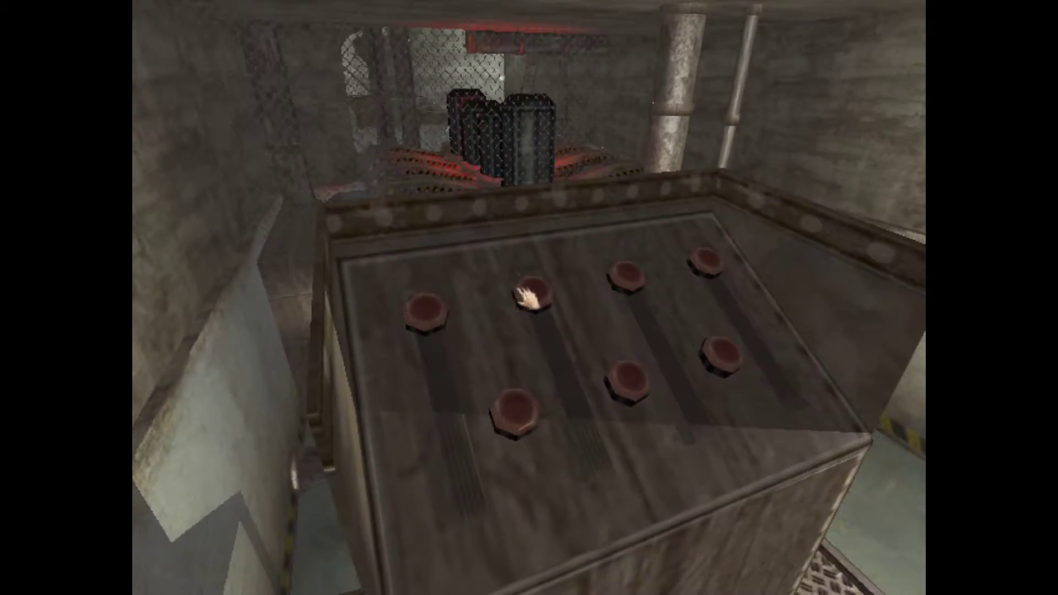
{"action": "left_click", "coordinate": [529, 298]}
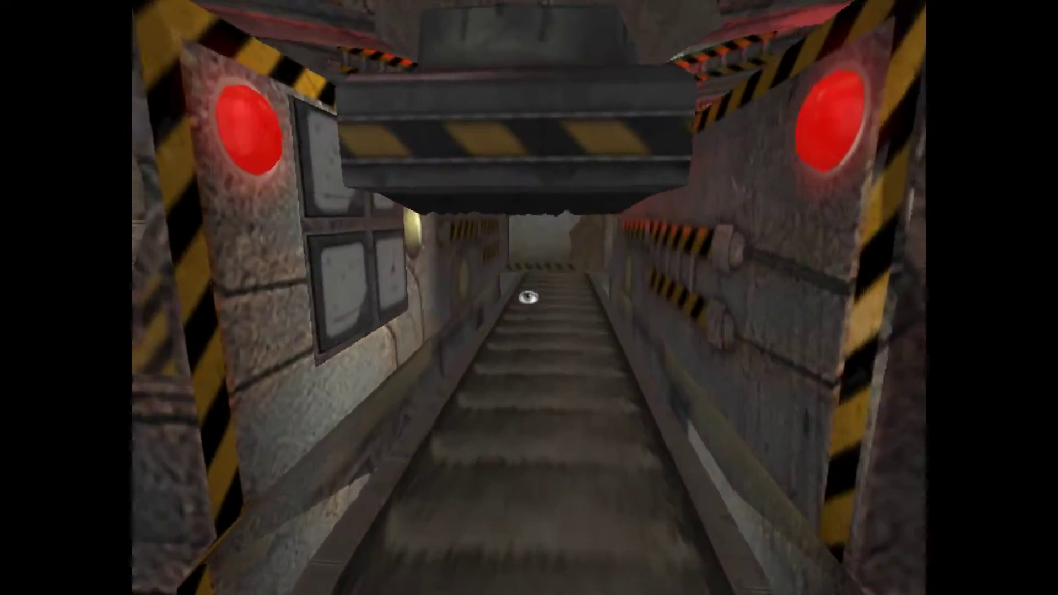
{"action": "left_click", "coordinate": [529, 298]}
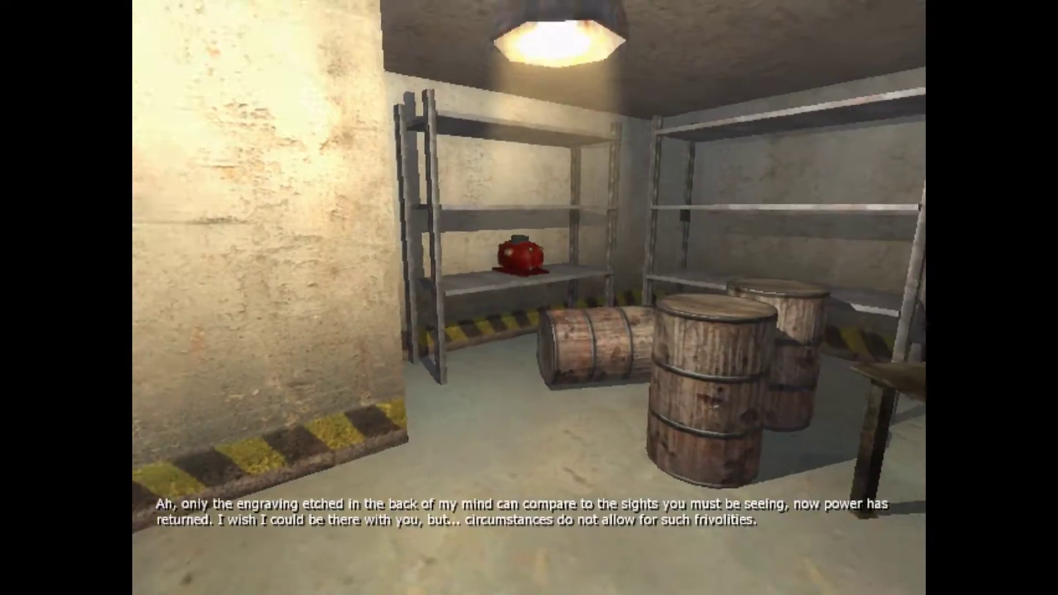
{"action": "key", "text": "w"}
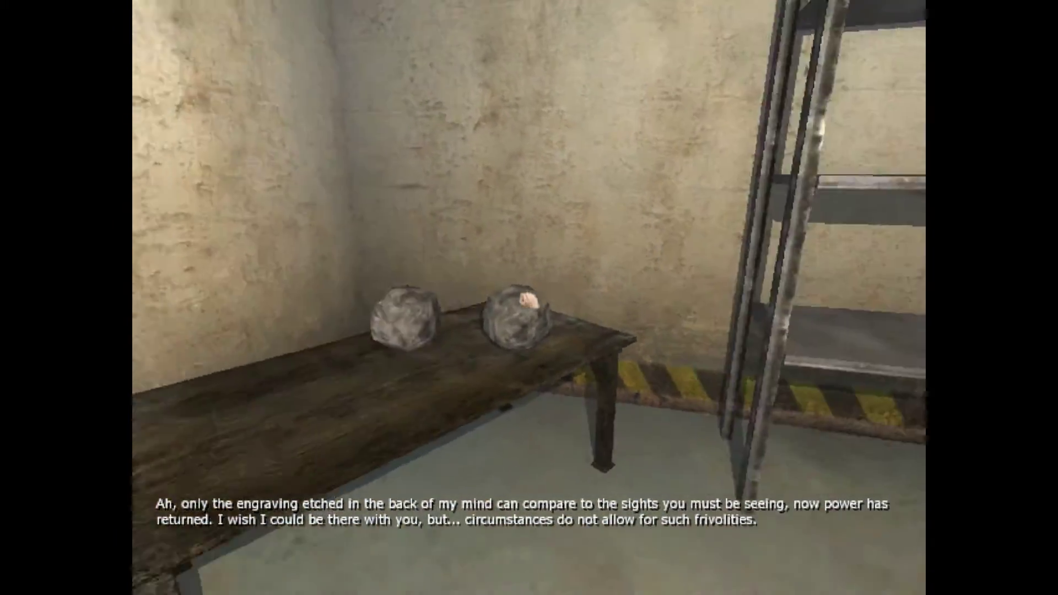
{"action": "left_click_drag", "start_coordinate": [528, 299], "coordinate": [527, 301]}
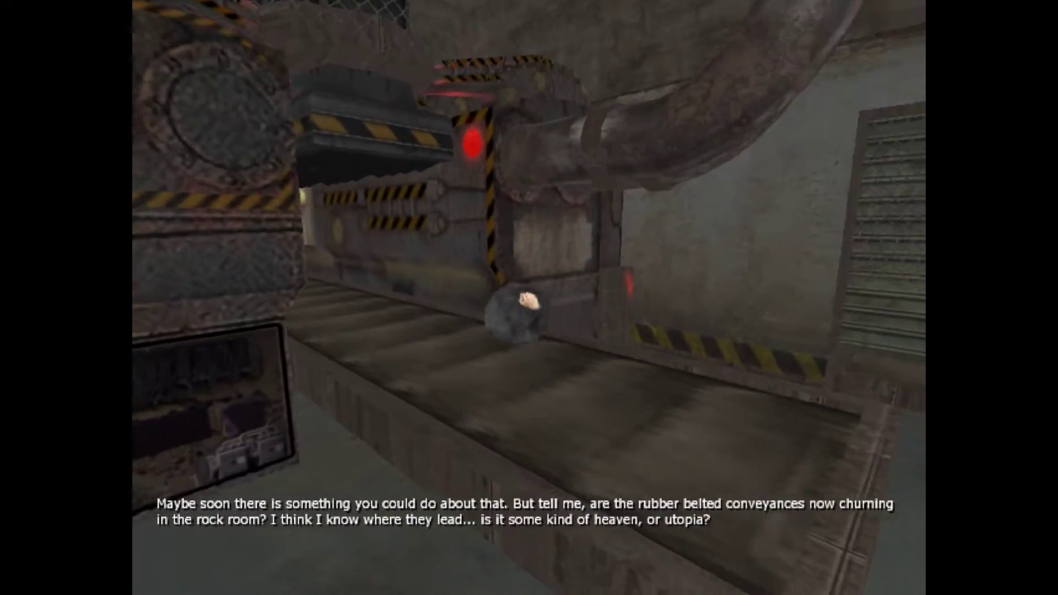
{"action": "left_click_drag", "start_coordinate": [527, 299], "coordinate": [529, 302]}
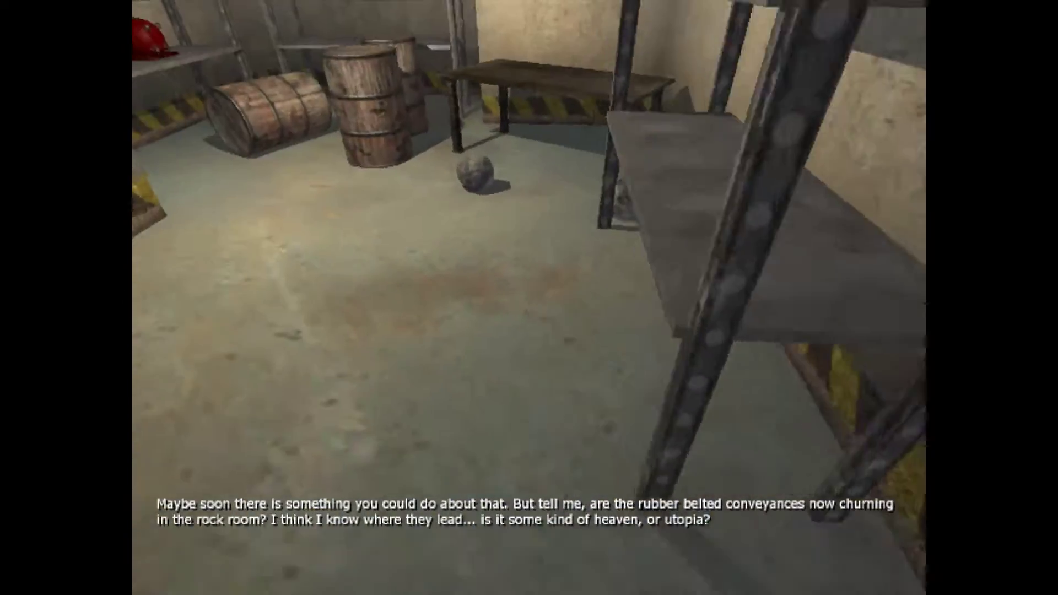
{"action": "left_click_drag", "start_coordinate": [525, 299], "coordinate": [529, 303]}
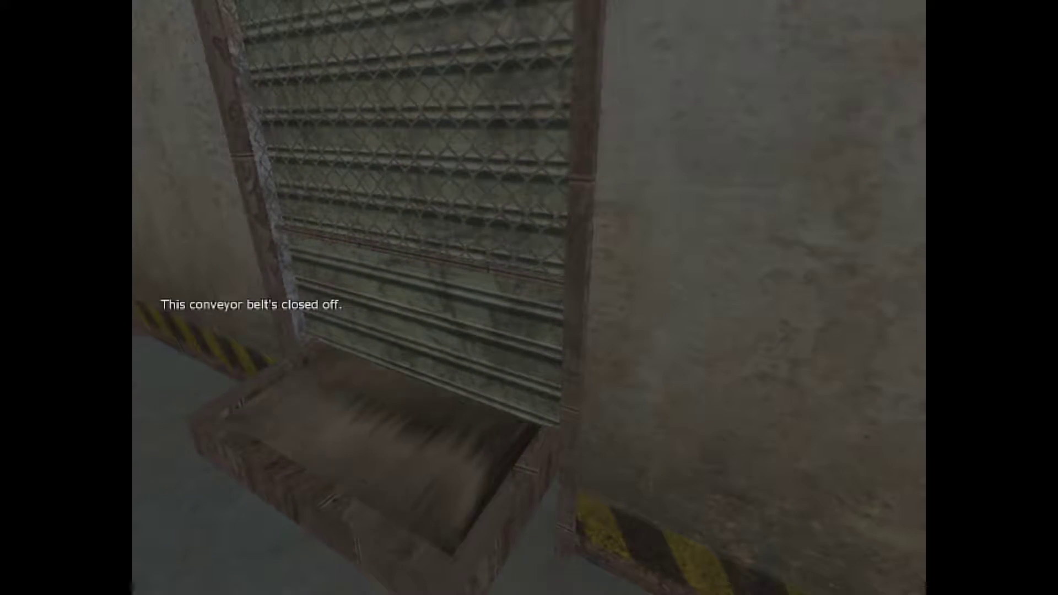
{"action": "left_click_drag", "start_coordinate": [528, 303], "coordinate": [529, 303]}
{"action": "key", "text": "e"}
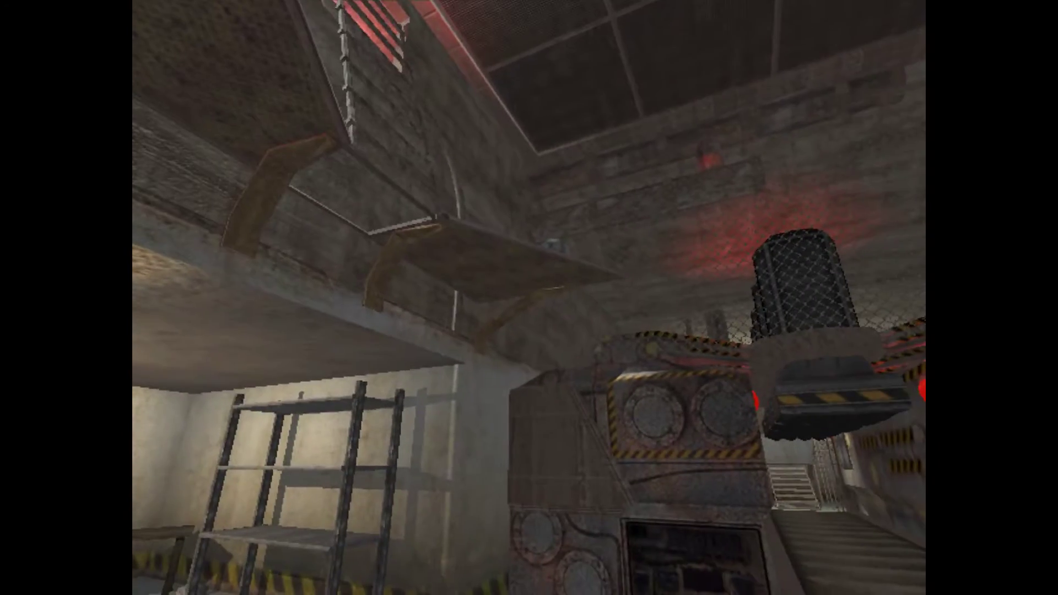
{"action": "key", "text": "w"}
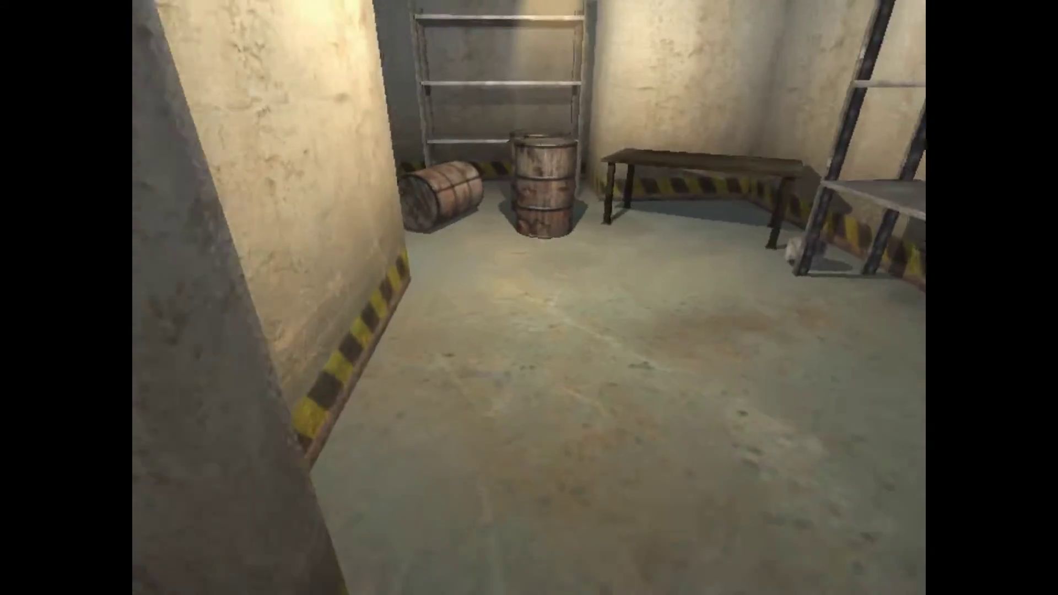
{"action": "key", "text": "w"}
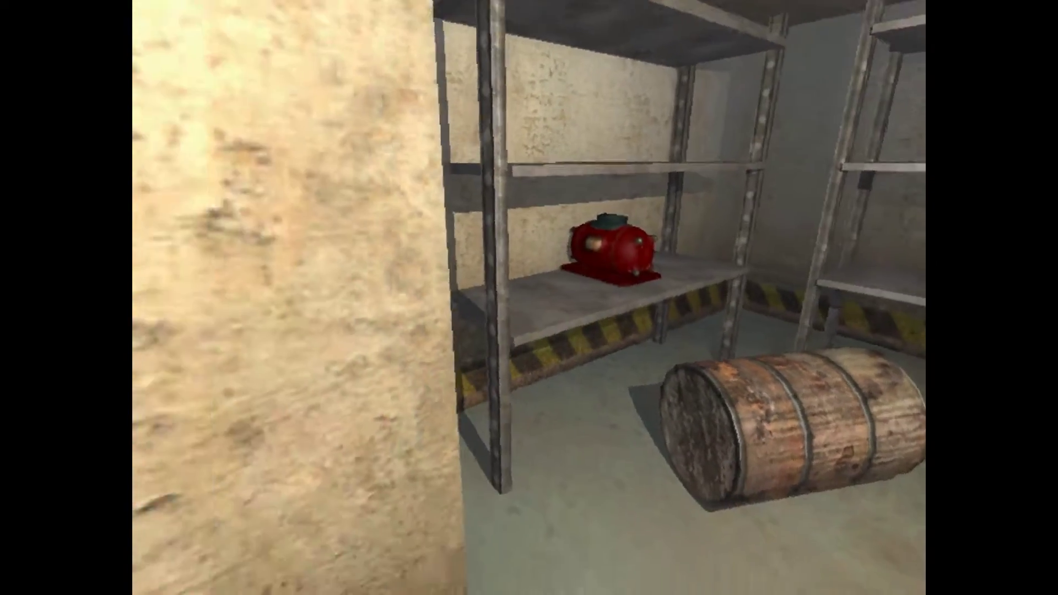
{"action": "key", "text": "Left"}
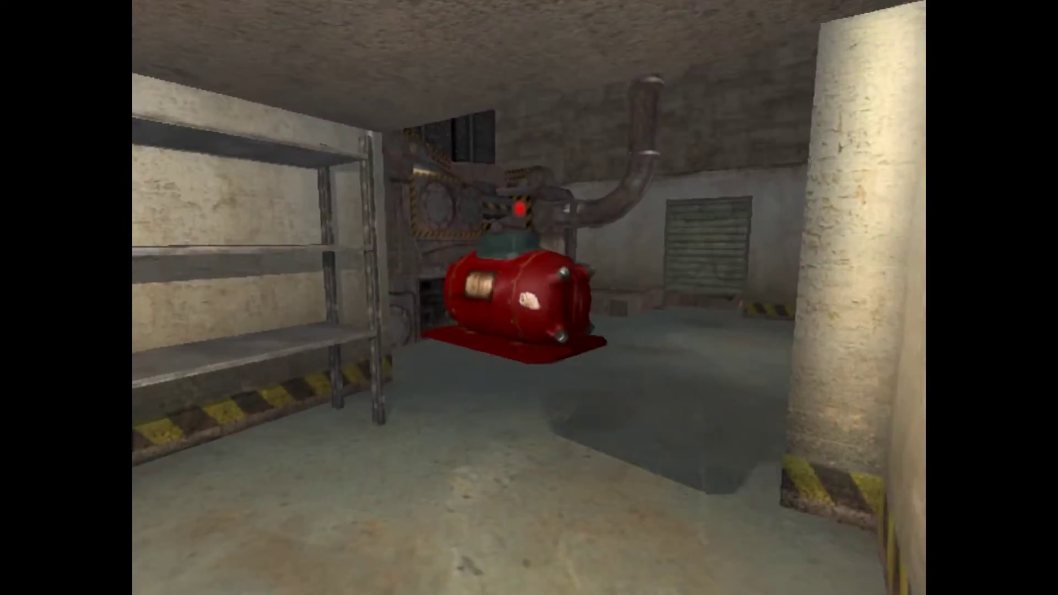
{"action": "key", "text": "d"}
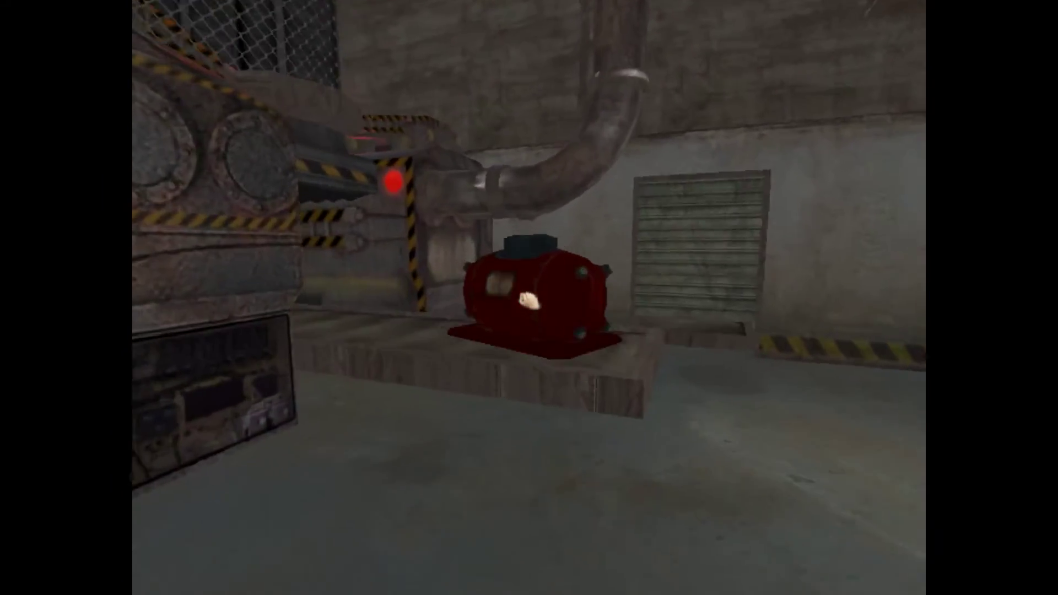
{"action": "key", "text": "Left"}
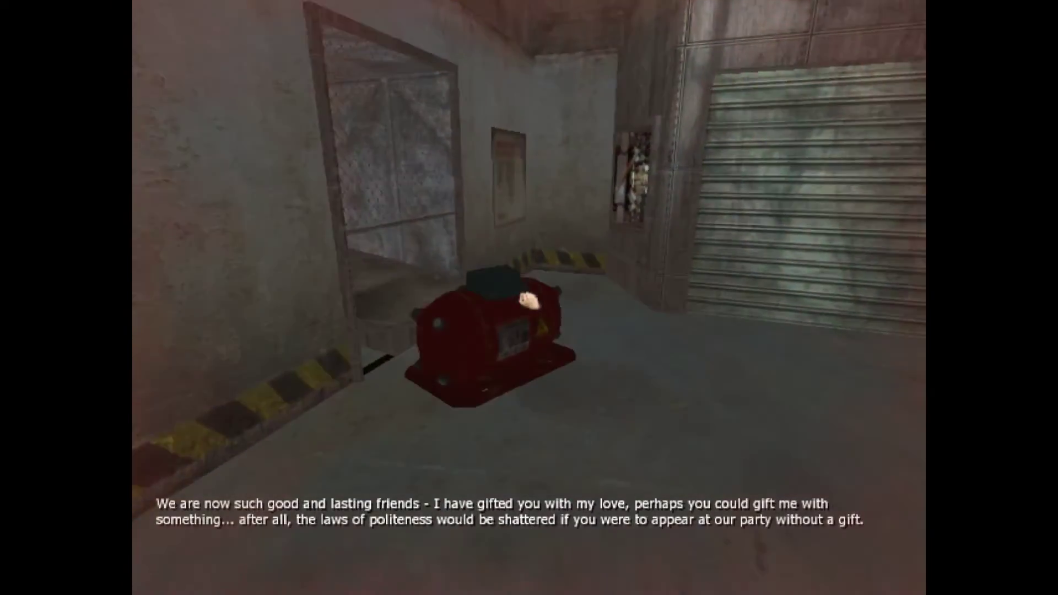
{"action": "key", "text": "Up"}
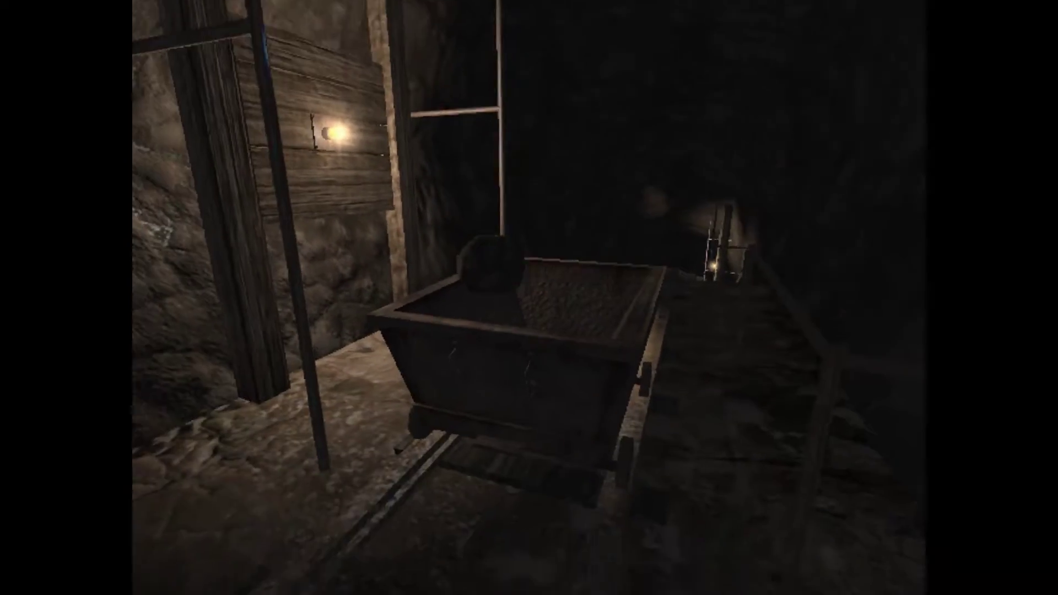
{"action": "key", "text": "w"}
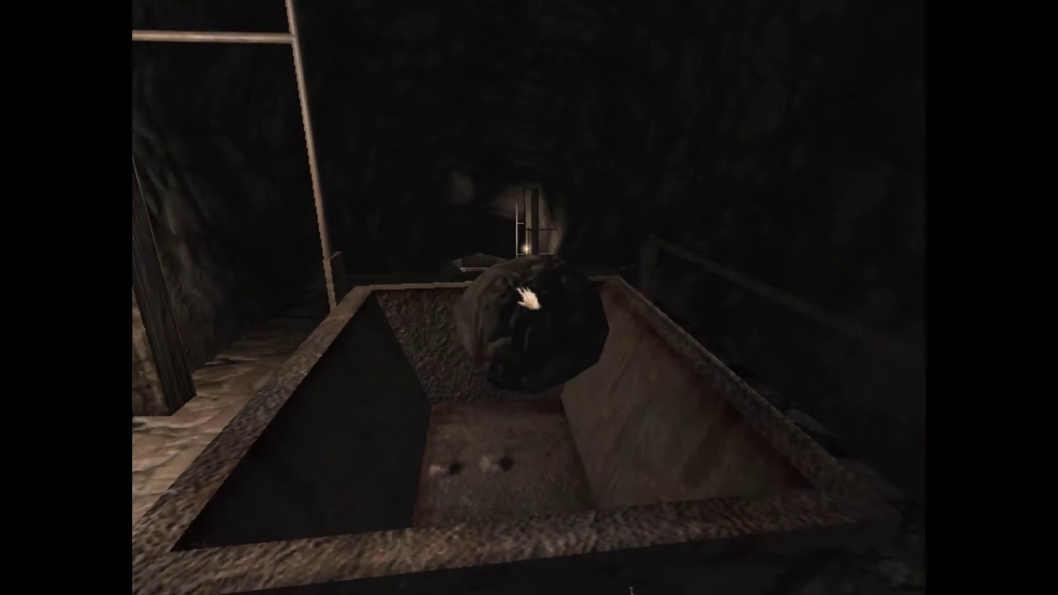
{"action": "key", "text": "w"}
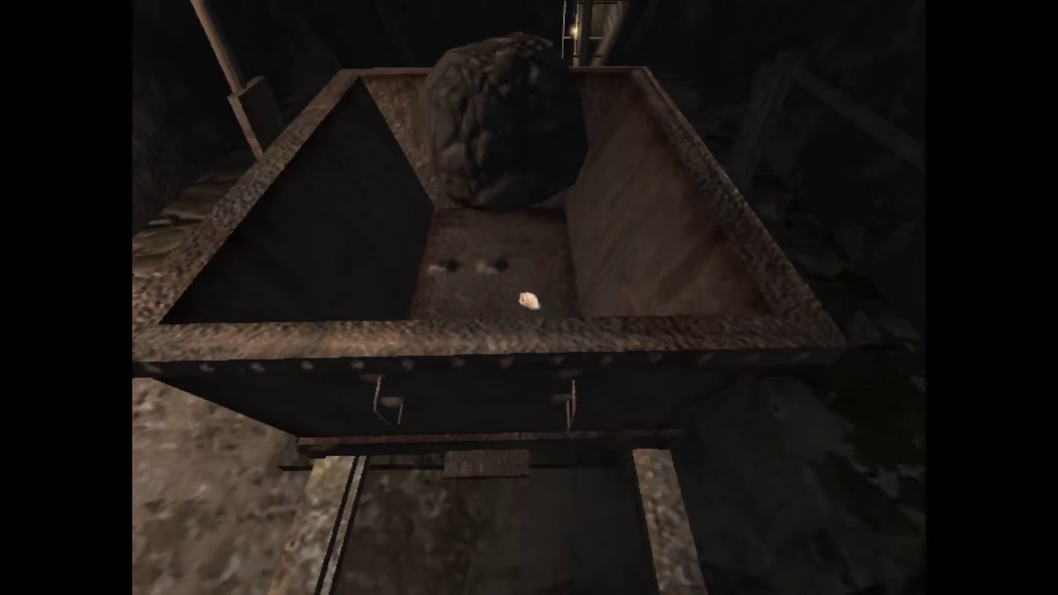
{"action": "key", "text": "s"}
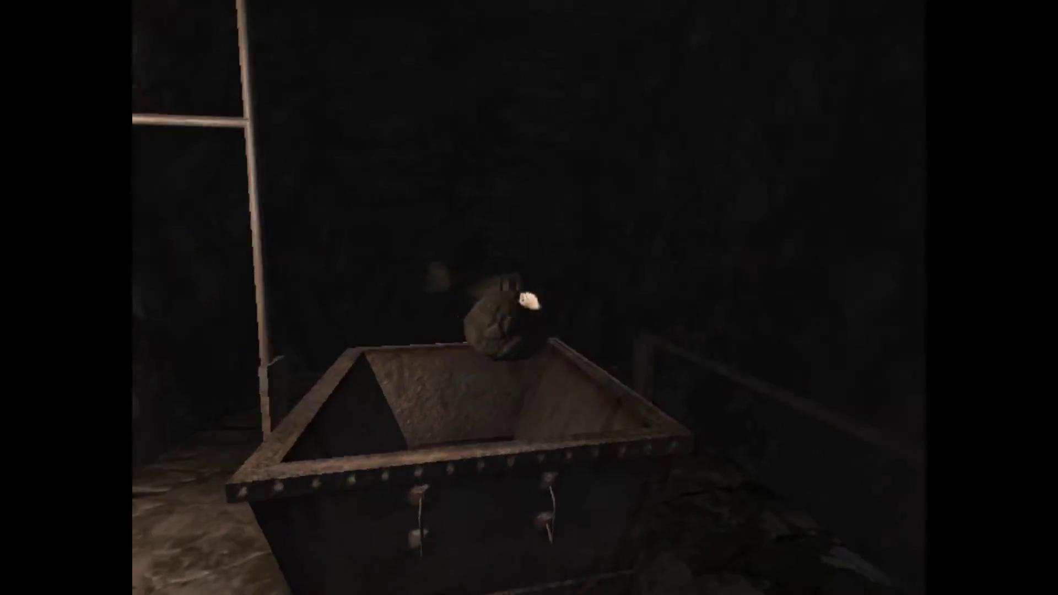
{"action": "key", "text": "w"}
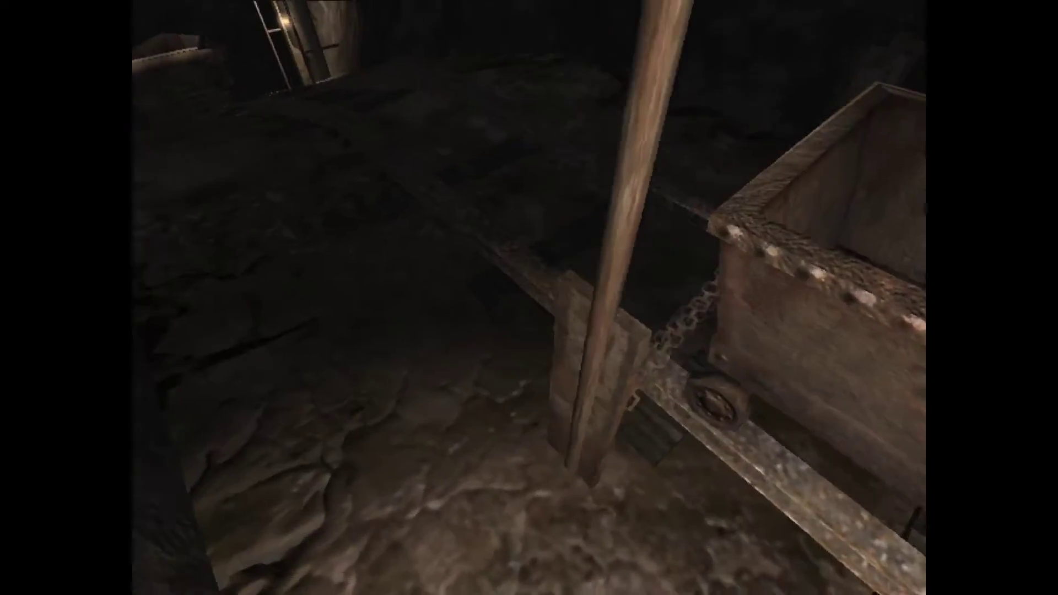
{"action": "key", "text": "Tab"}
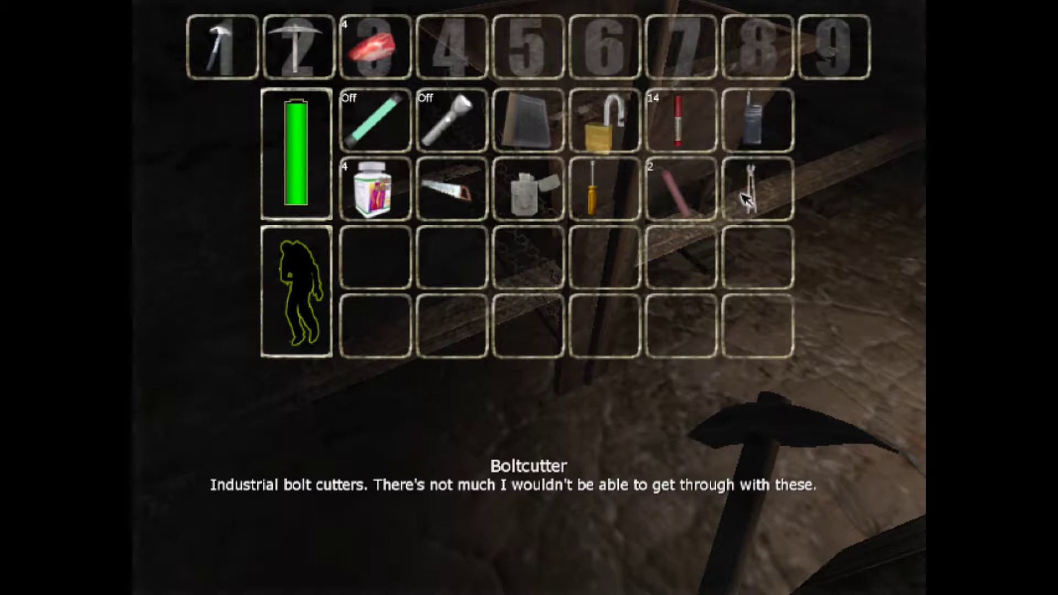
{"action": "key", "text": "Tab"}
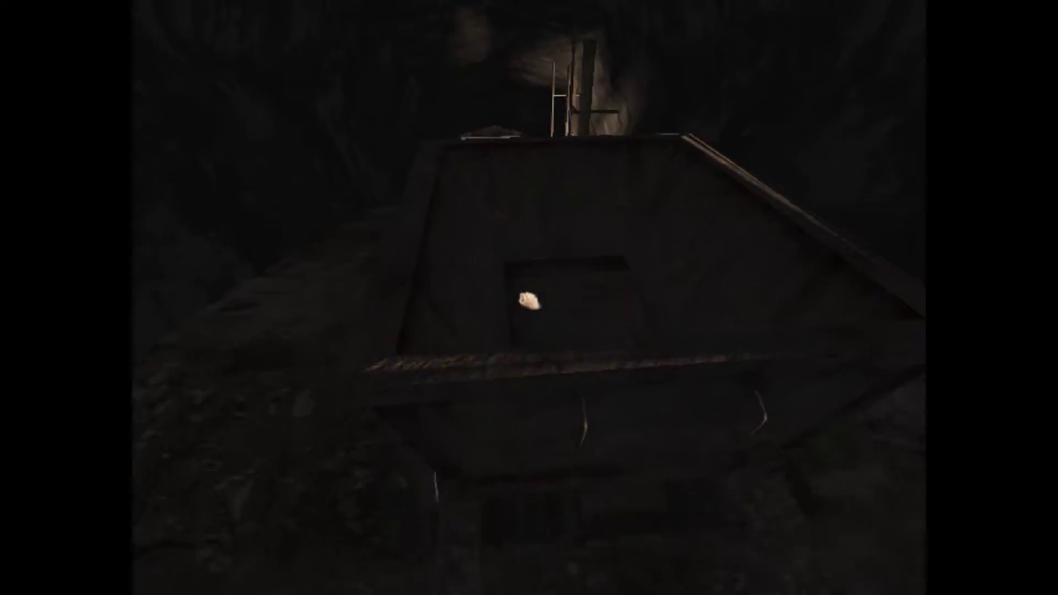
{"action": "key", "text": "w"}
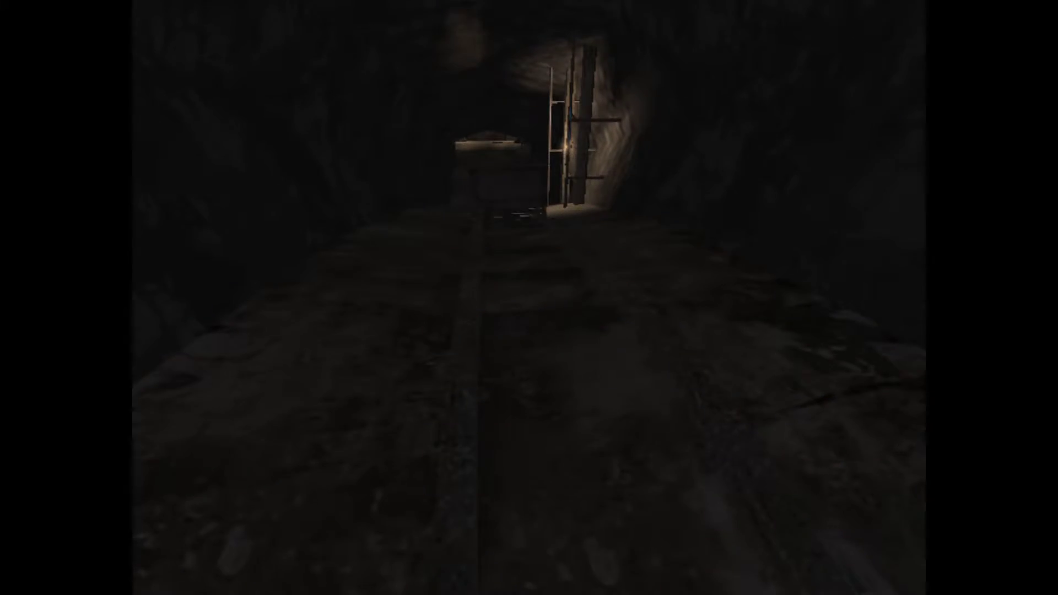
{"action": "key", "text": "w"}
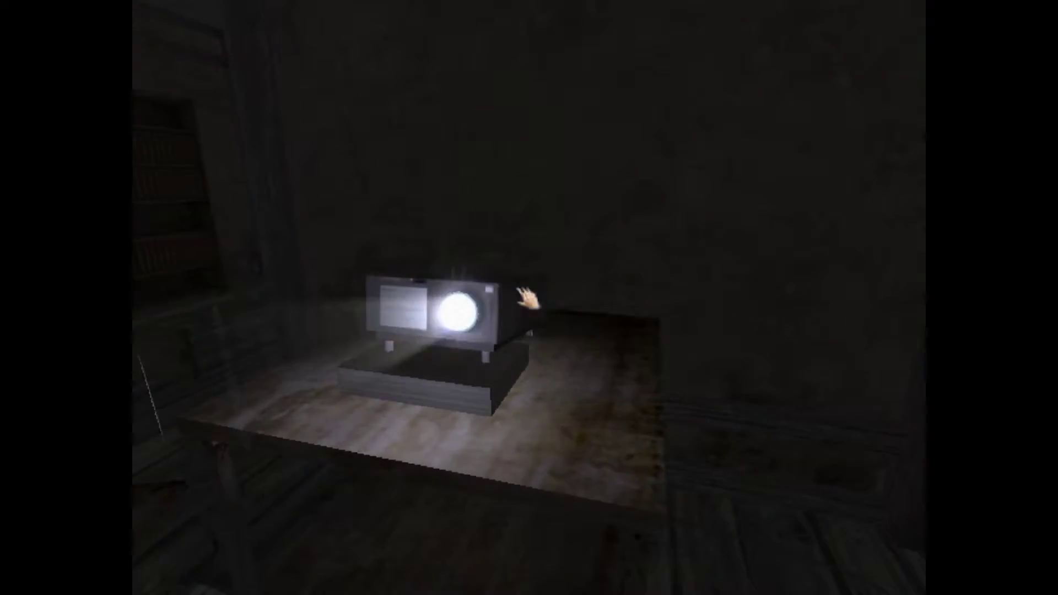
{"action": "left_click", "coordinate": [526, 299]}
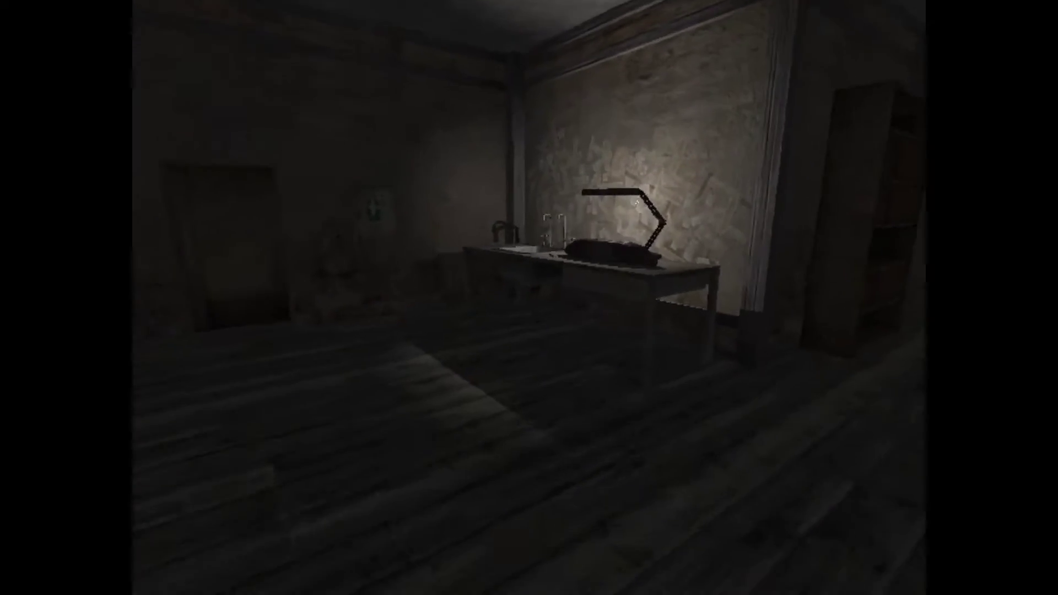
{"action": "left_click", "coordinate": [526, 296]}
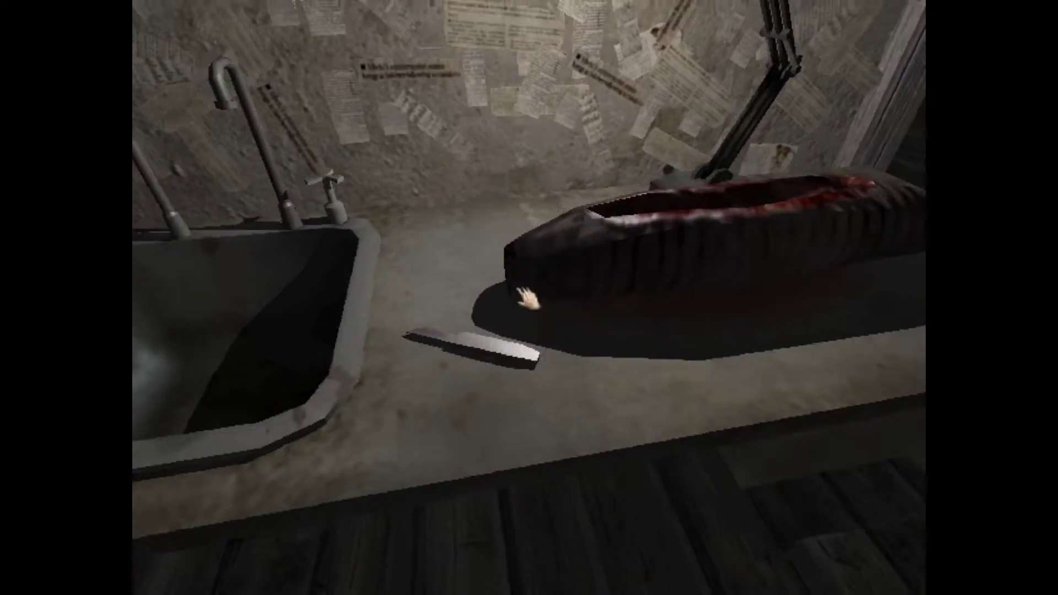
{"action": "left_click", "coordinate": [526, 297]}
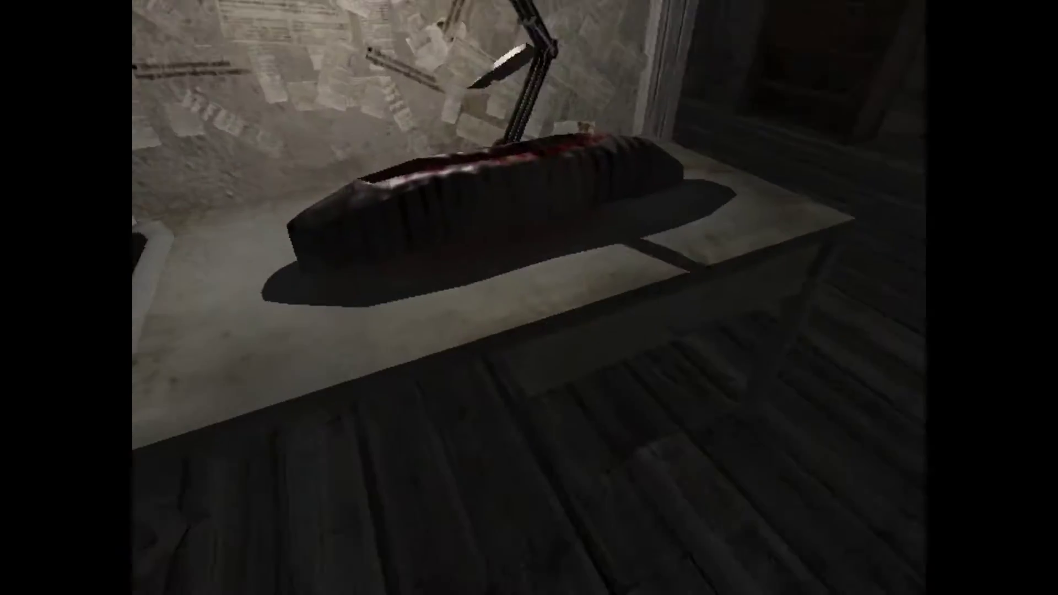
{"action": "left_click", "coordinate": [529, 298]}
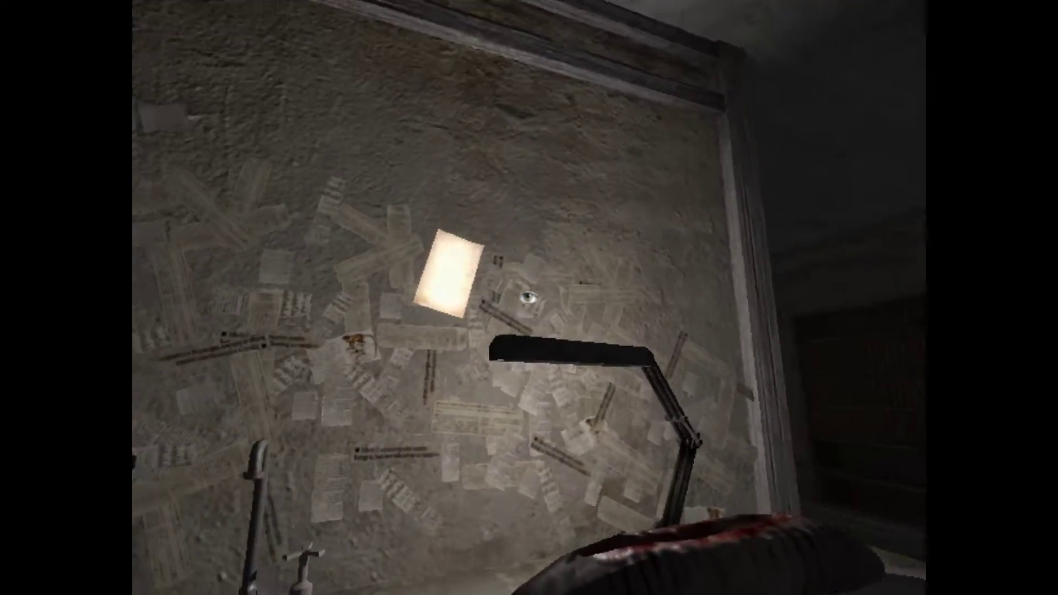
{"action": "left_click", "coordinate": [528, 298]}
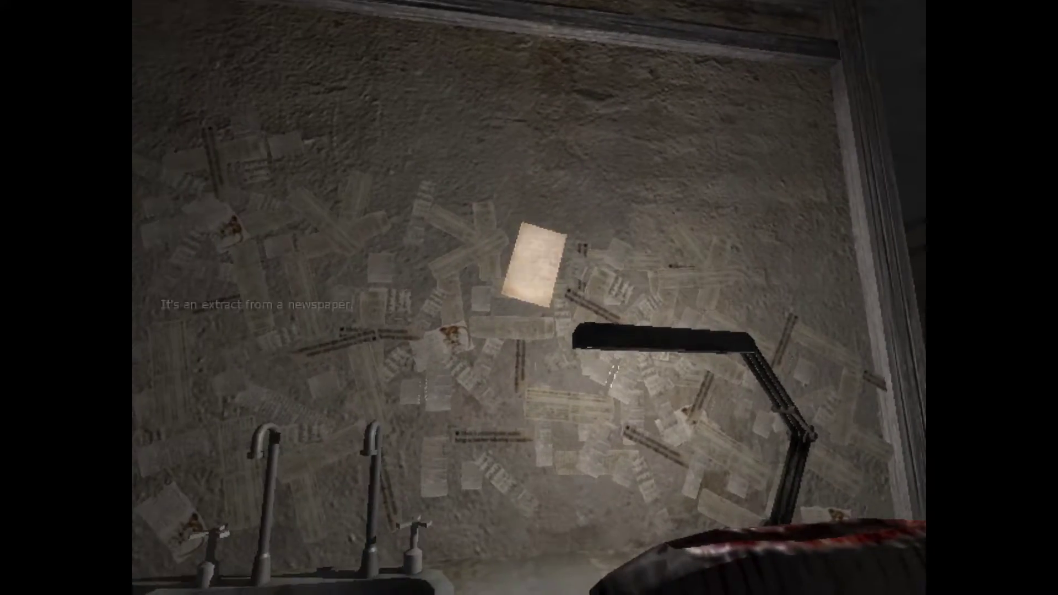
{"action": "left_click", "coordinate": [528, 298]}
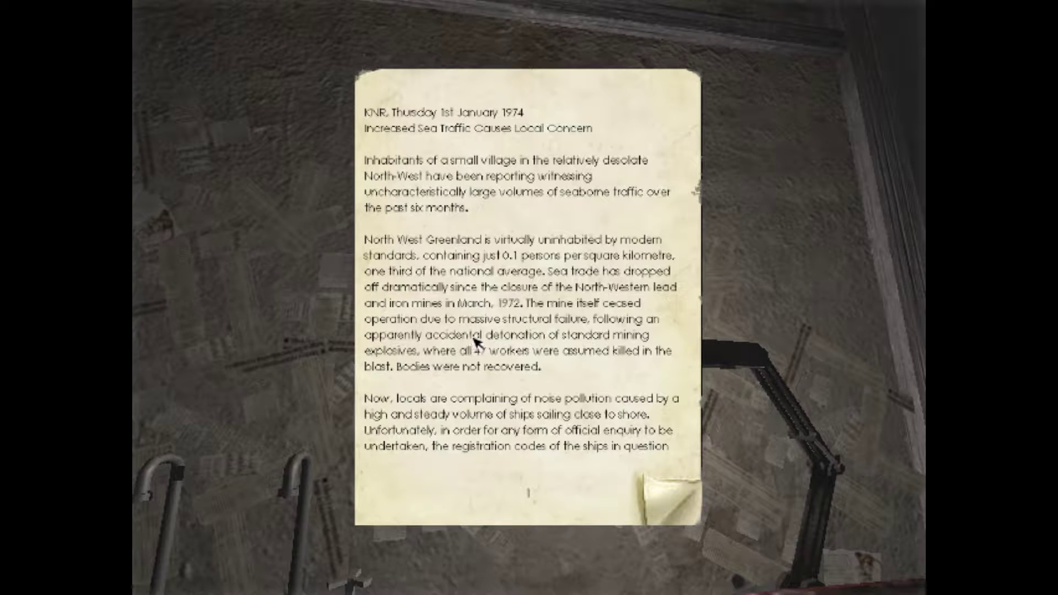
{"action": "left_click", "coordinate": [699, 505]}
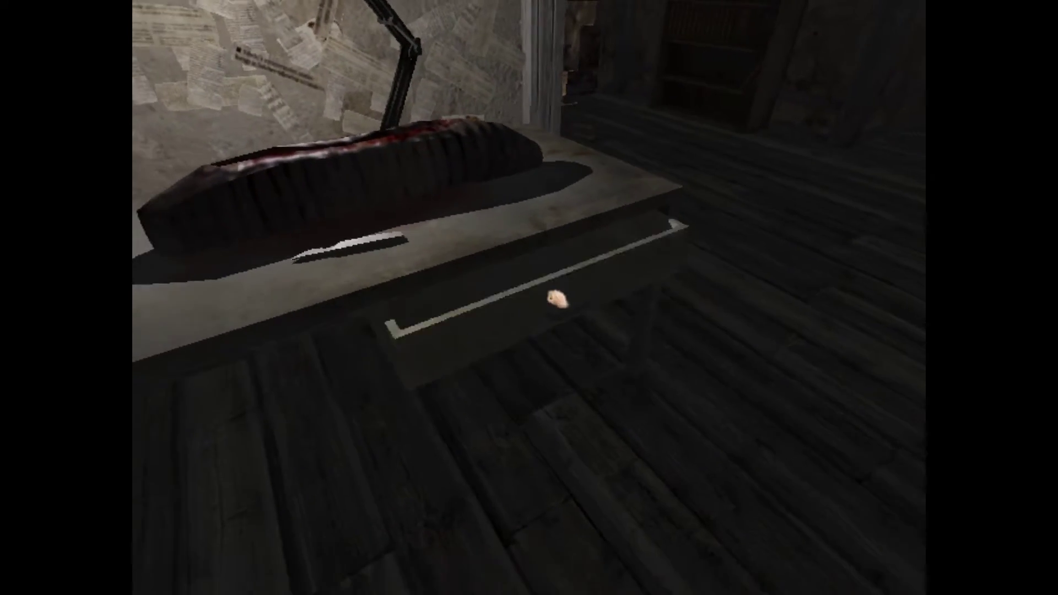
{"action": "left_click", "coordinate": [556, 300]}
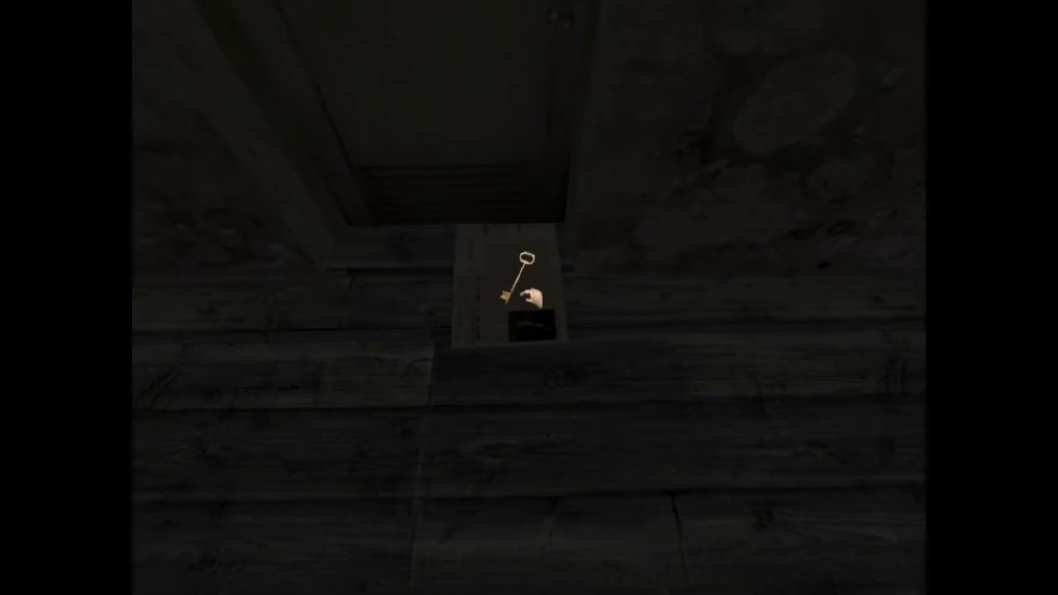
{"action": "left_click", "coordinate": [522, 299]}
{"action": "key", "text": "Tab"}
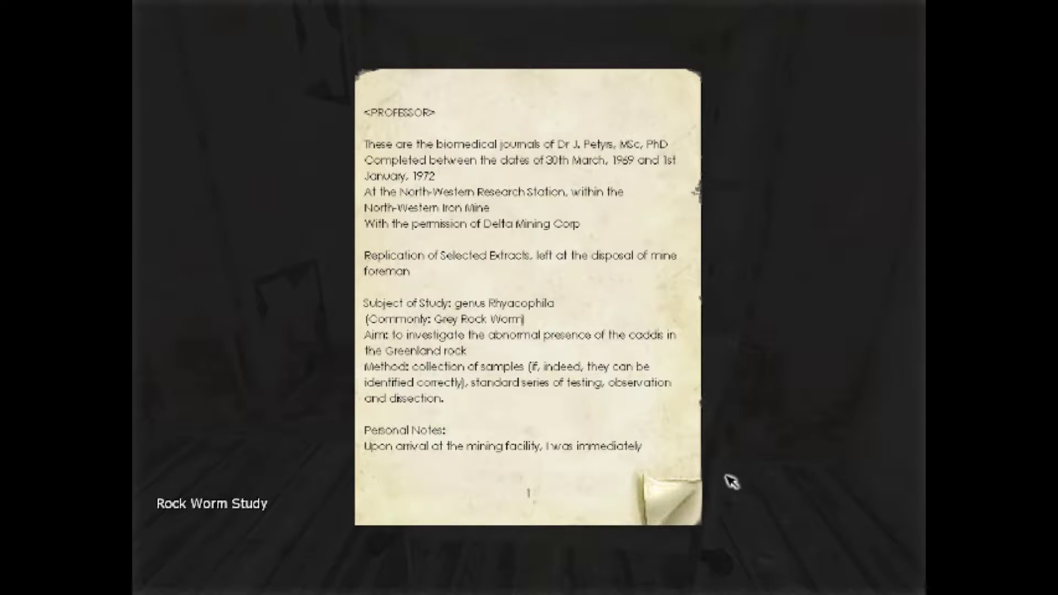
{"action": "left_click", "coordinate": [672, 496]}
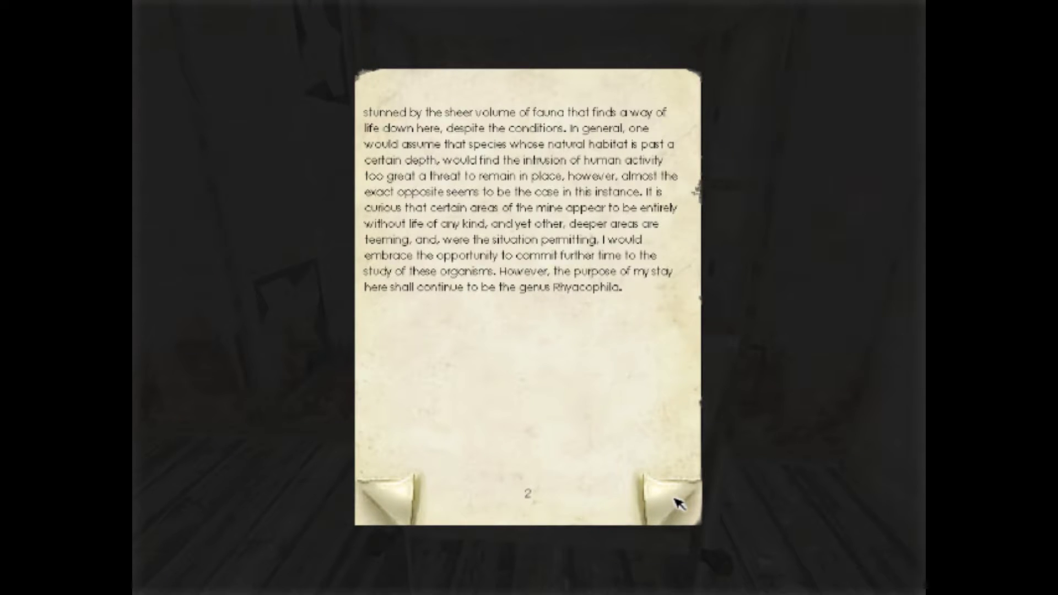
{"action": "left_click", "coordinate": [676, 503]}
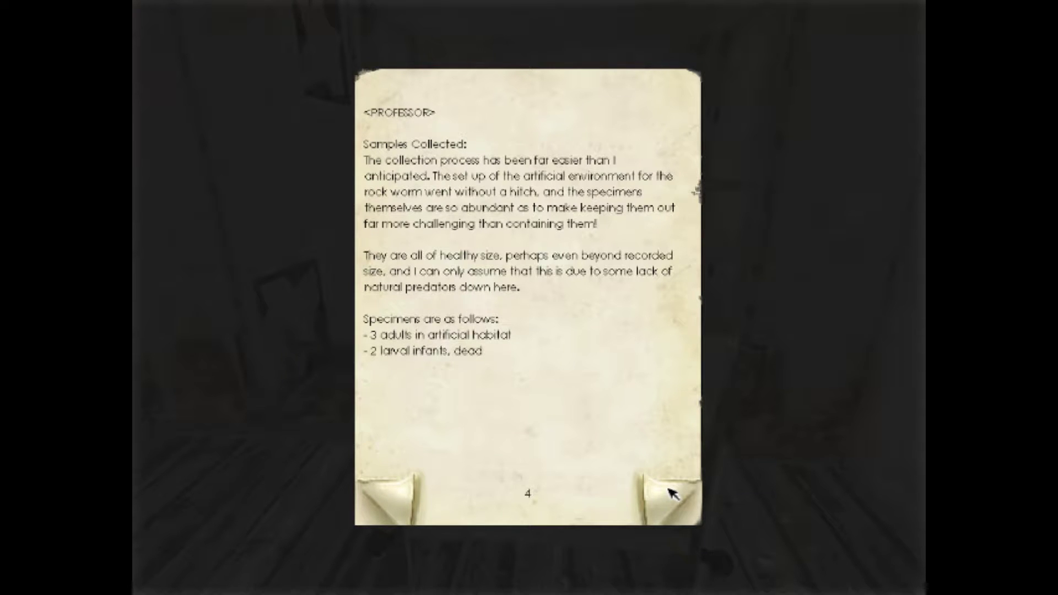
{"action": "left_click", "coordinate": [670, 493]}
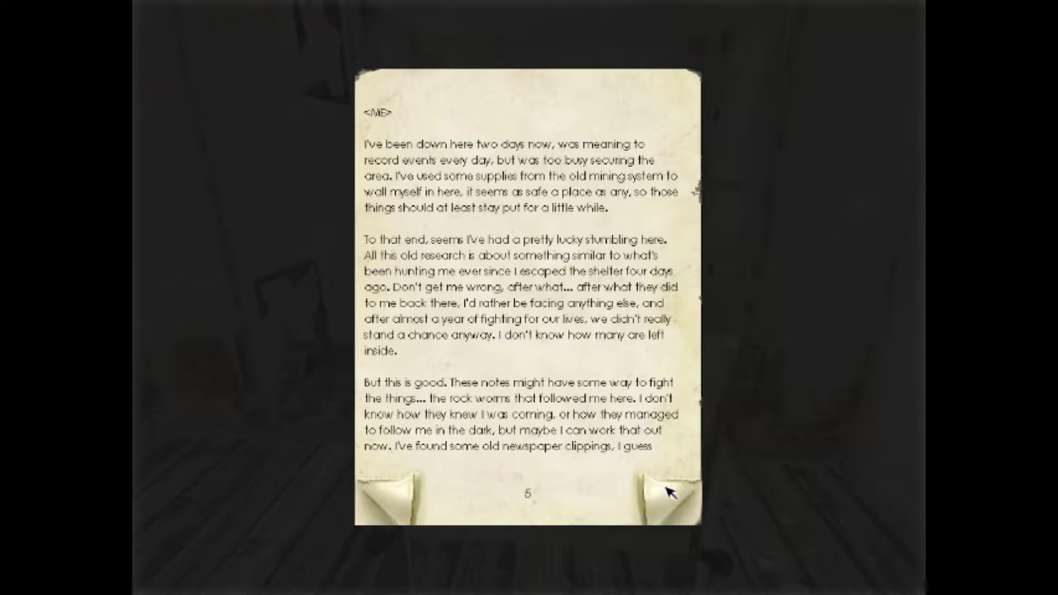
{"action": "left_click", "coordinate": [376, 508]}
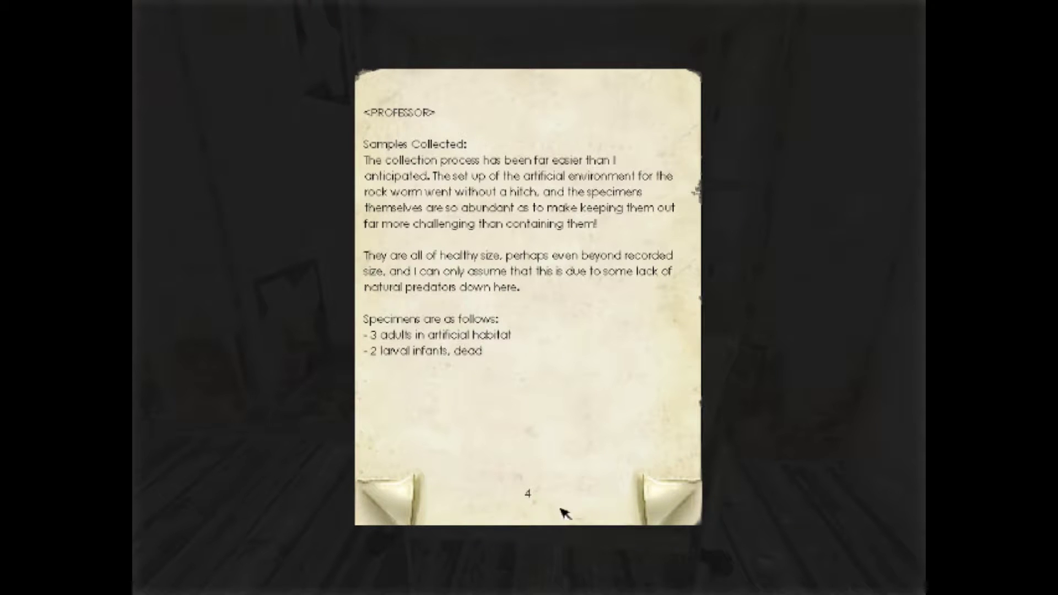
{"action": "left_click", "coordinate": [696, 515]}
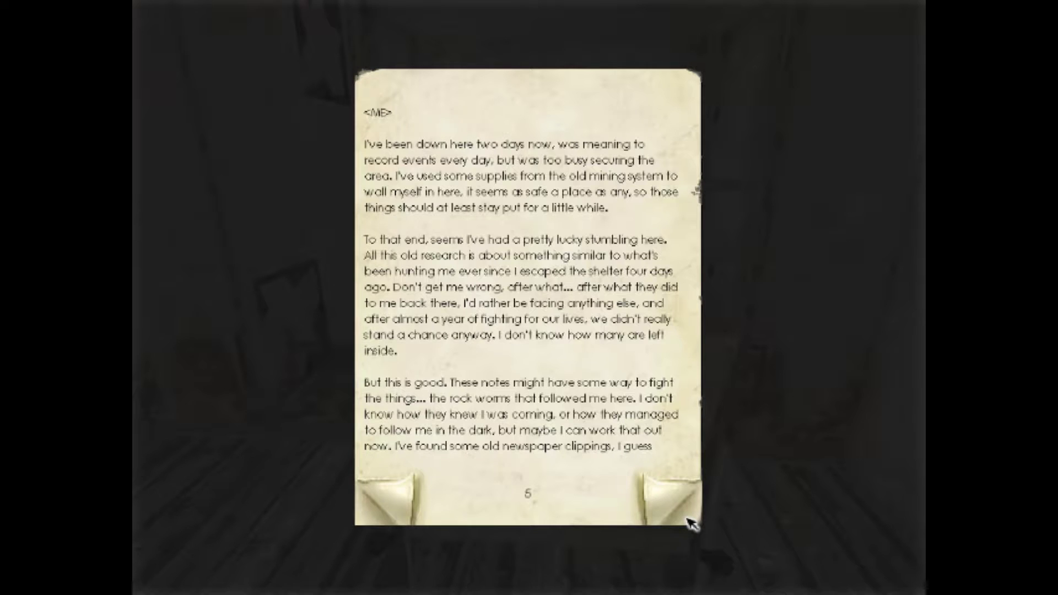
{"action": "left_click", "coordinate": [688, 522]}
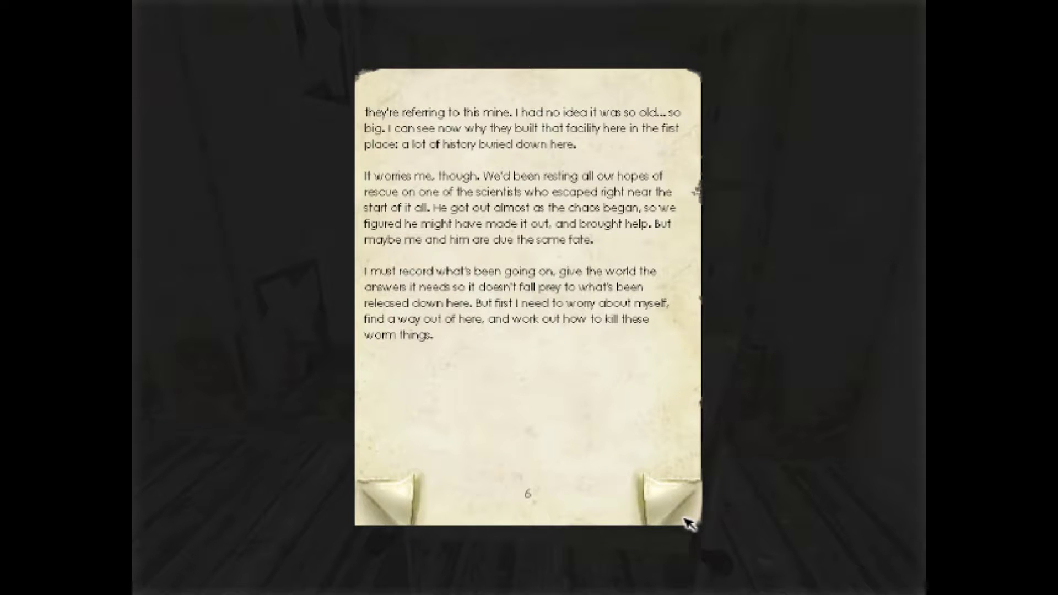
{"action": "left_click", "coordinate": [688, 523]}
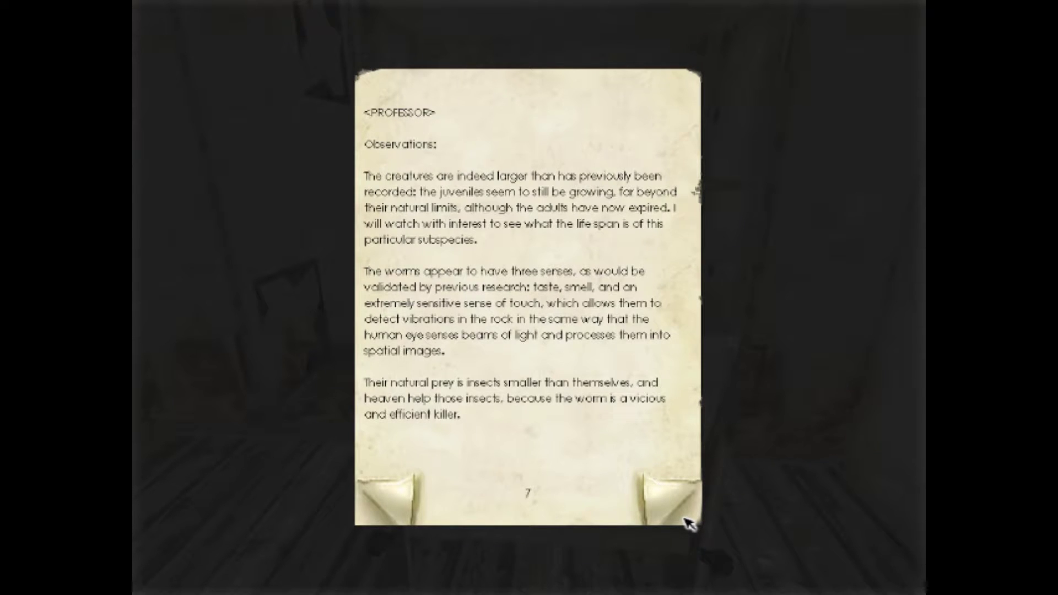
{"action": "left_click", "coordinate": [682, 525]}
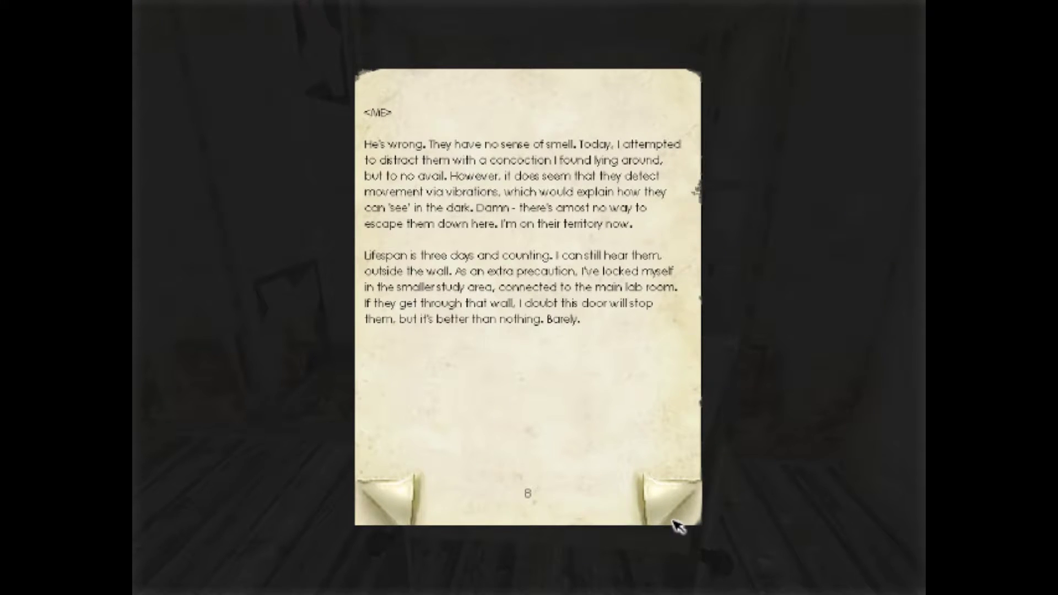
{"action": "left_click", "coordinate": [681, 518]}
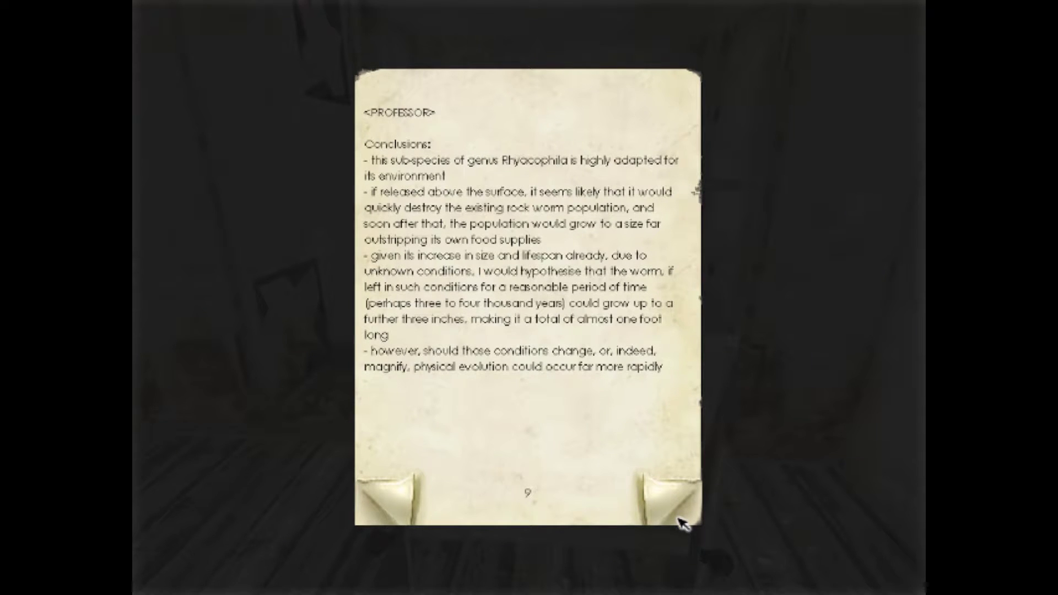
{"action": "left_click", "coordinate": [681, 522]}
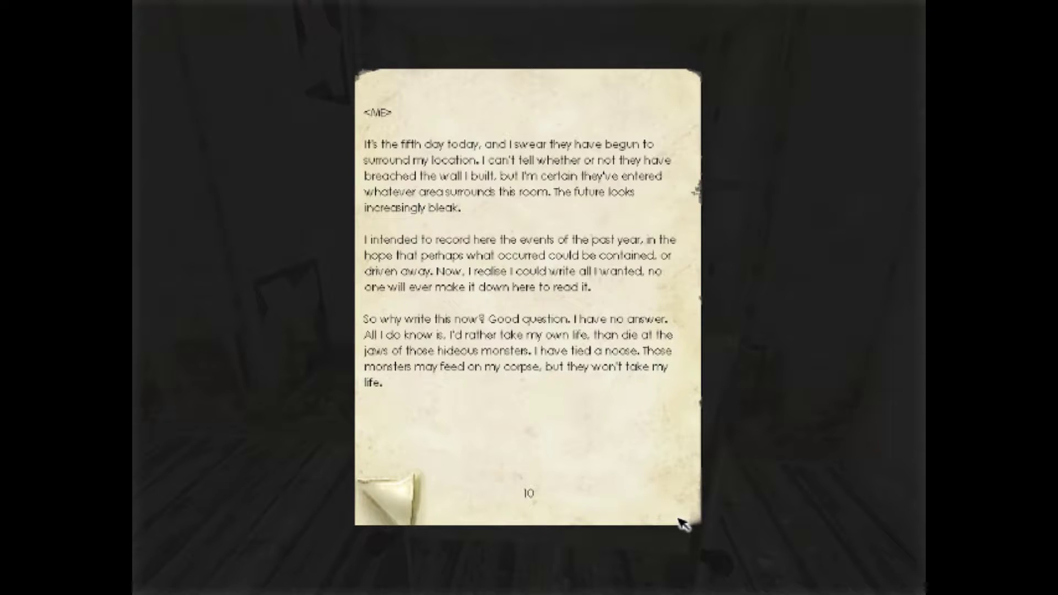
{"action": "left_click", "coordinate": [753, 501]}
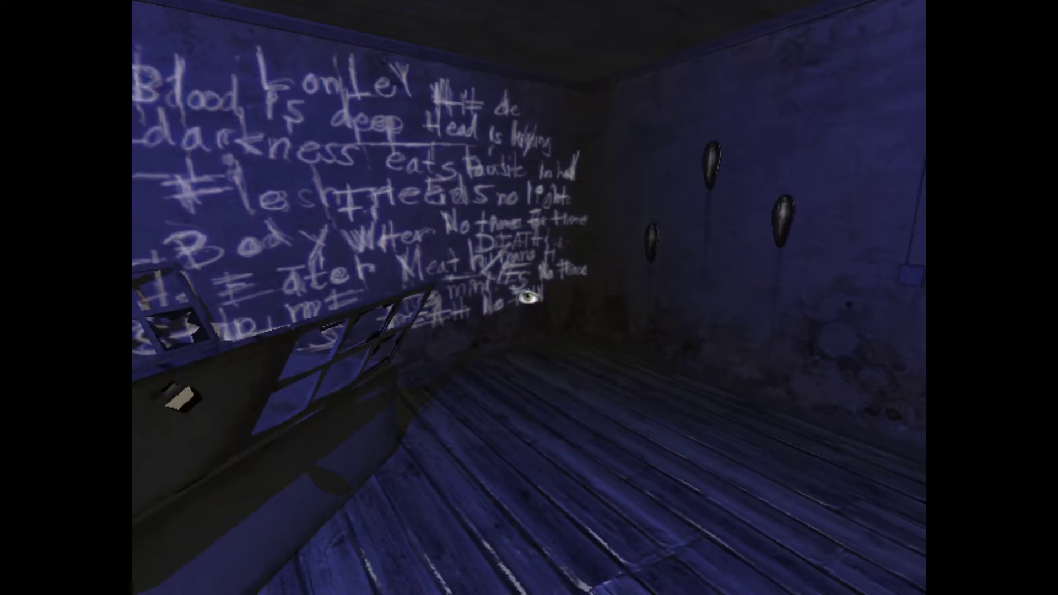
{"action": "key", "text": "w"}
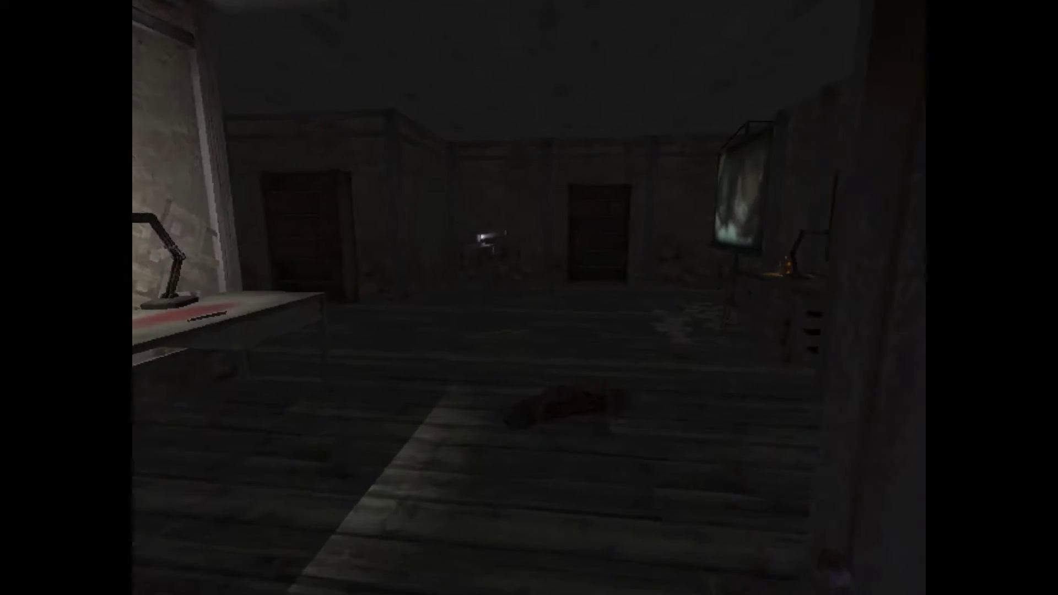
{"action": "key", "text": "w"}
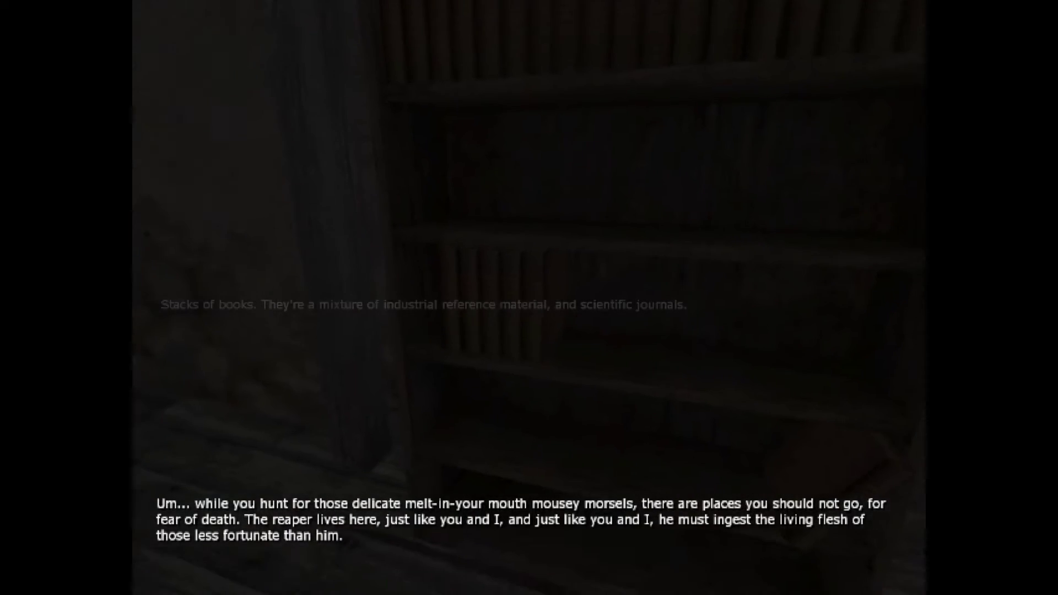
{"action": "key", "text": "s"}
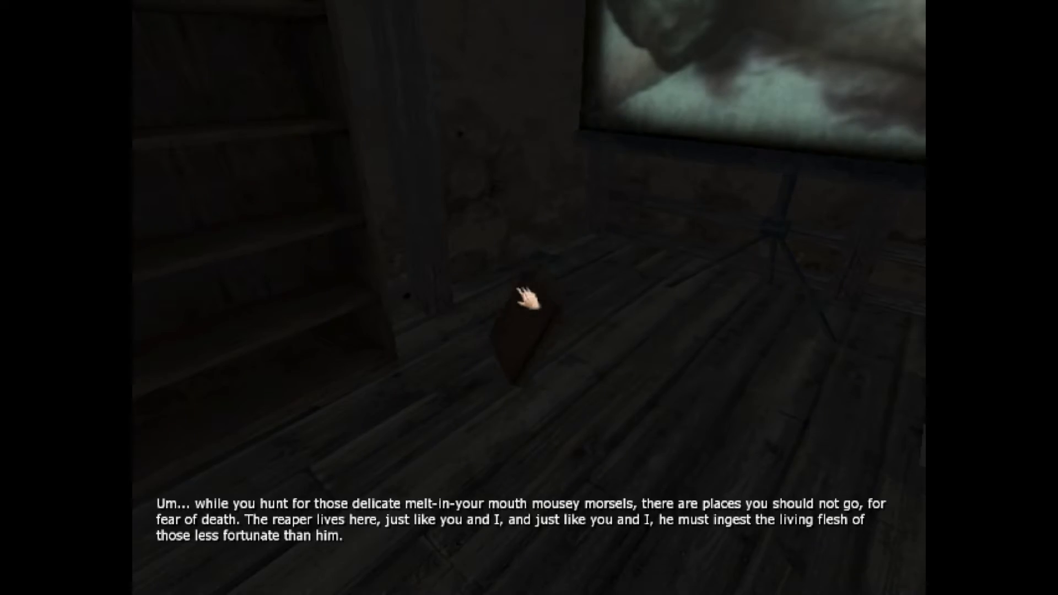
{"action": "key", "text": "w"}
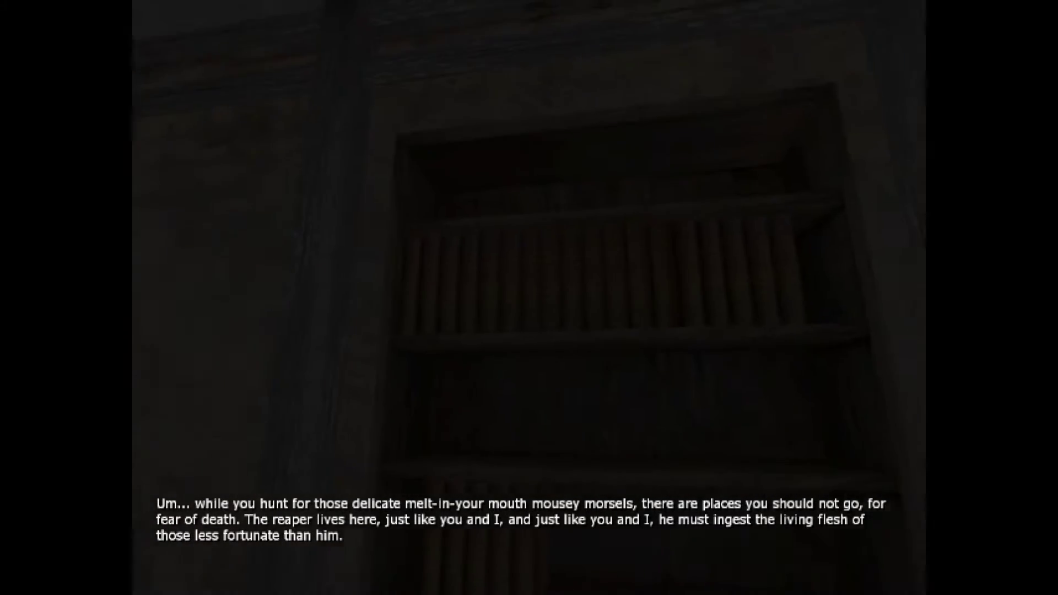
{"action": "key", "text": "s"}
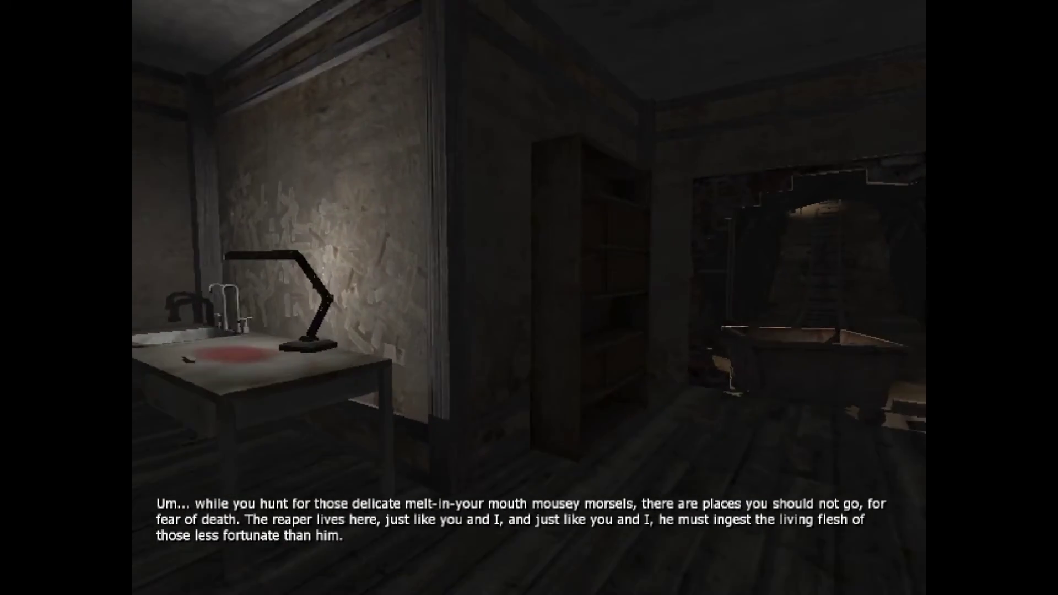
{"action": "key", "text": "w"}
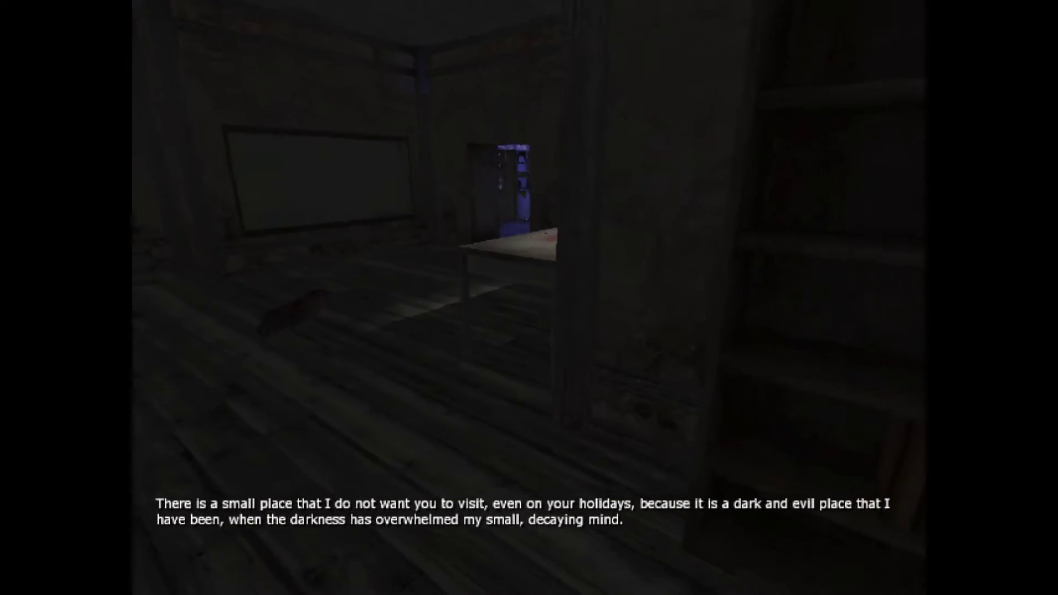
{"action": "key", "text": "w"}
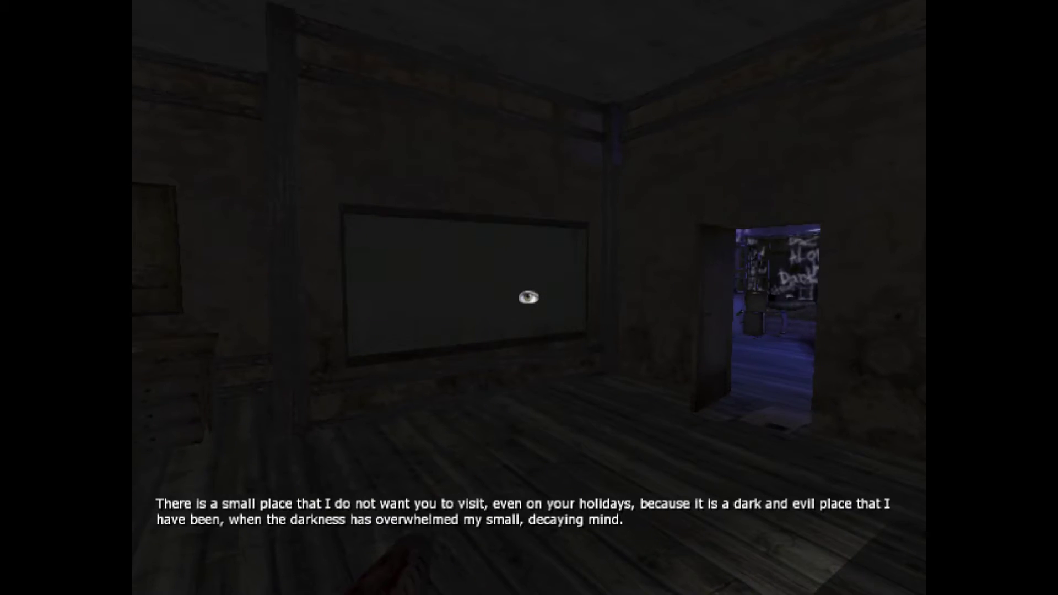
{"action": "key", "text": "e"}
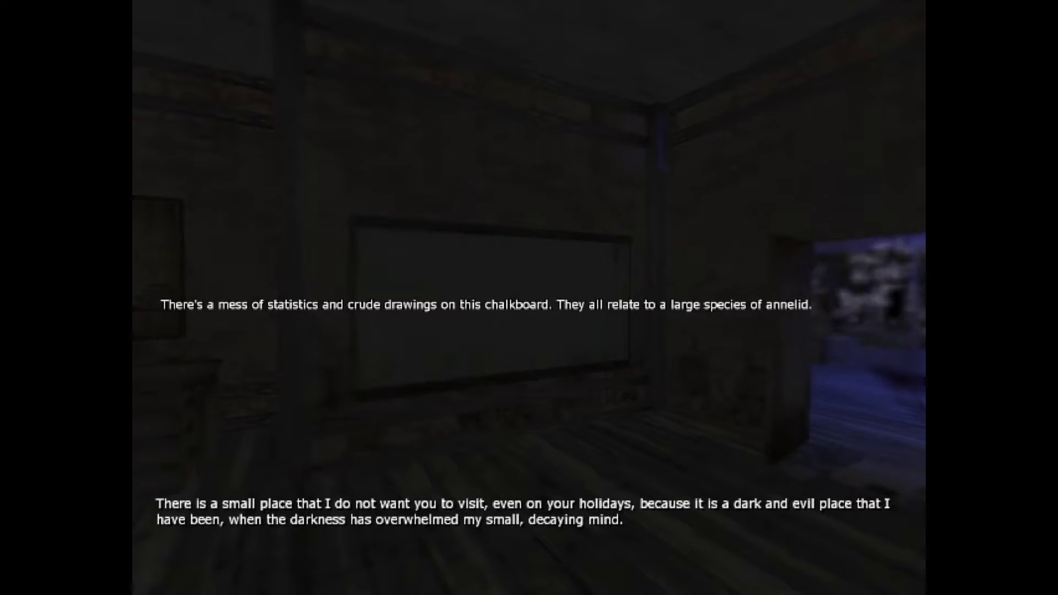
{"action": "key", "text": "w"}
{"action": "key", "text": "w"}
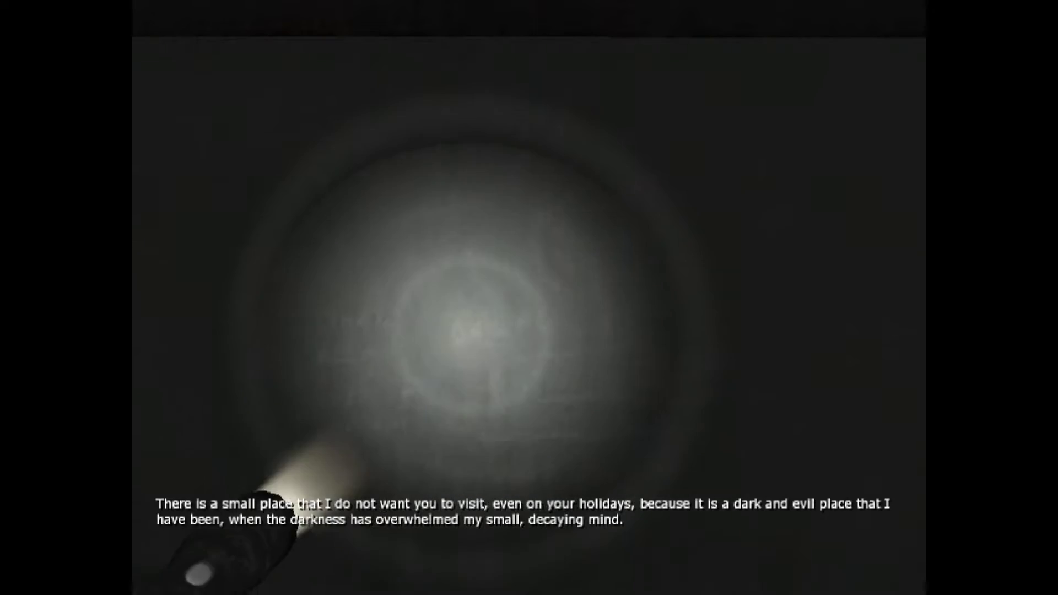
{"action": "key", "text": "s"}
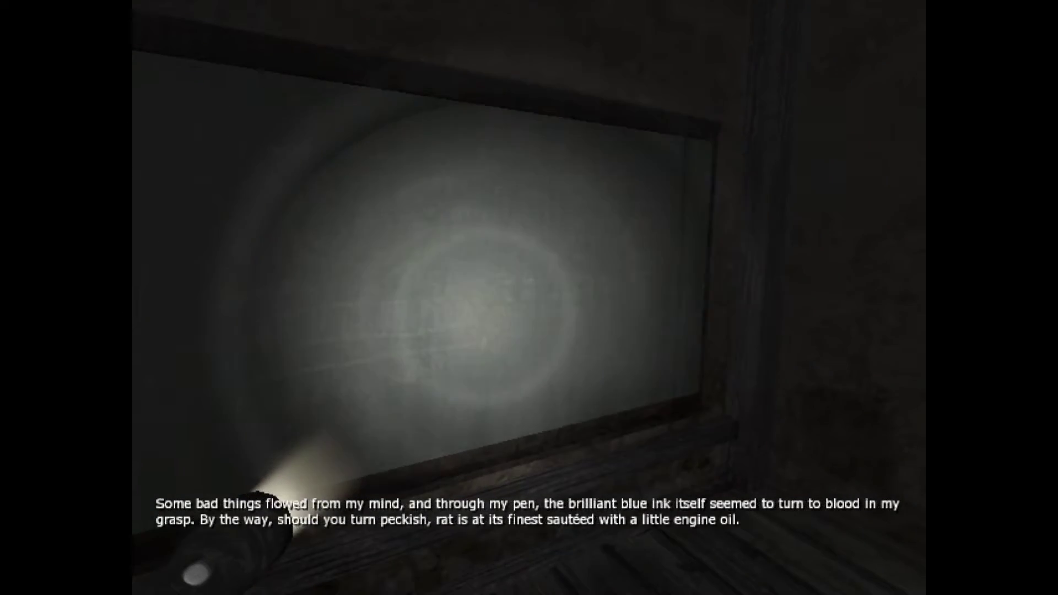
{"action": "key", "text": "w"}
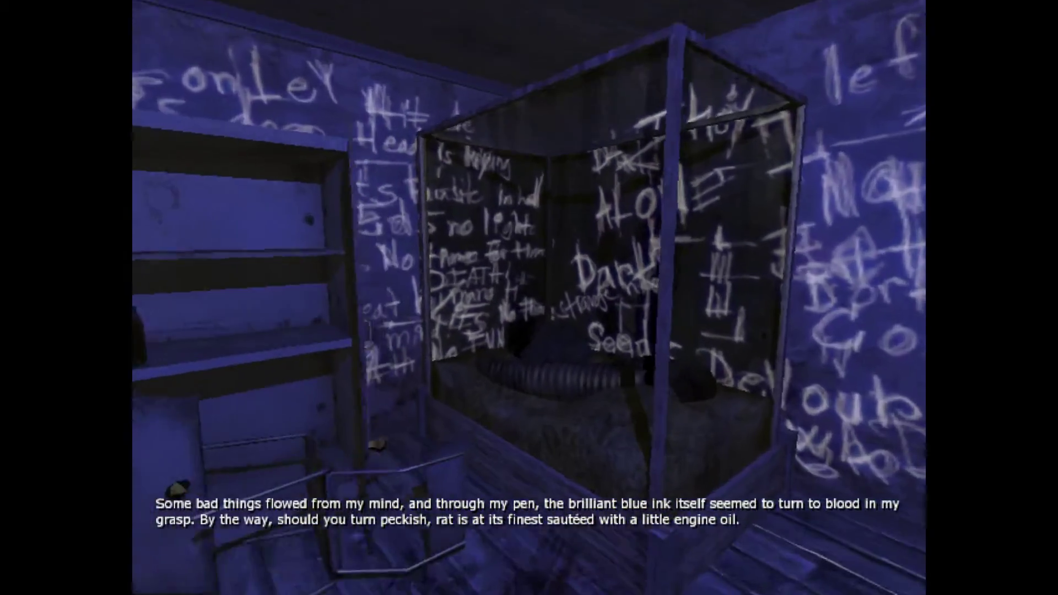
{"action": "key", "text": "w"}
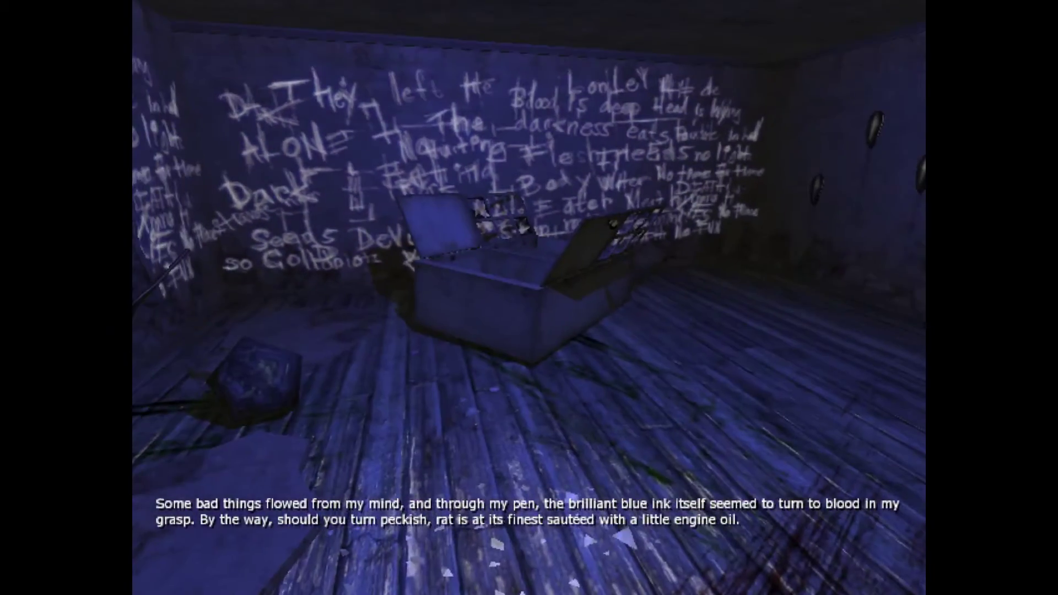
{"action": "key", "text": "w"}
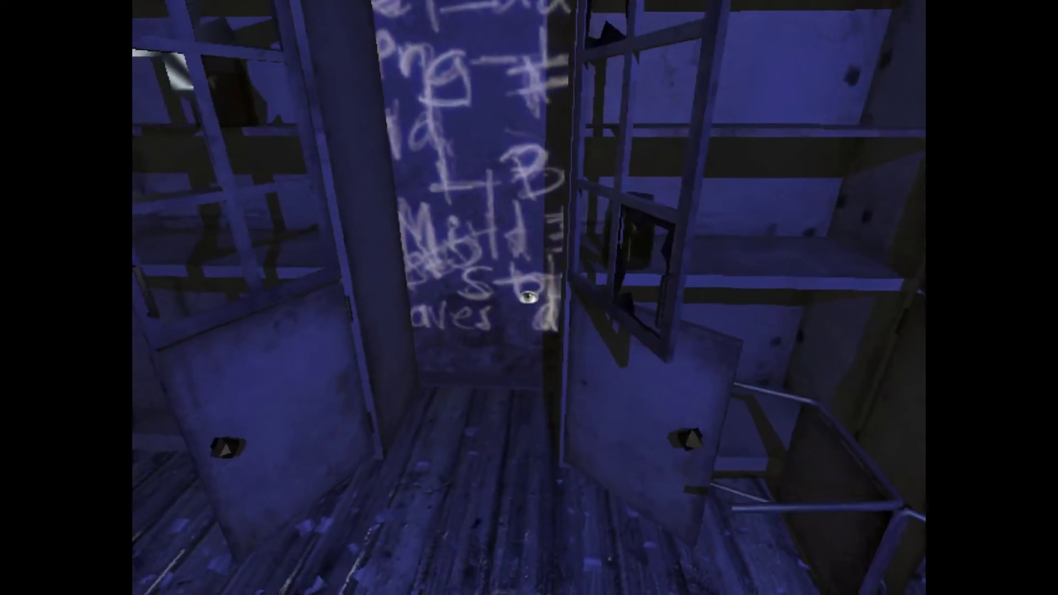
{"action": "left_click", "coordinate": [529, 299]}
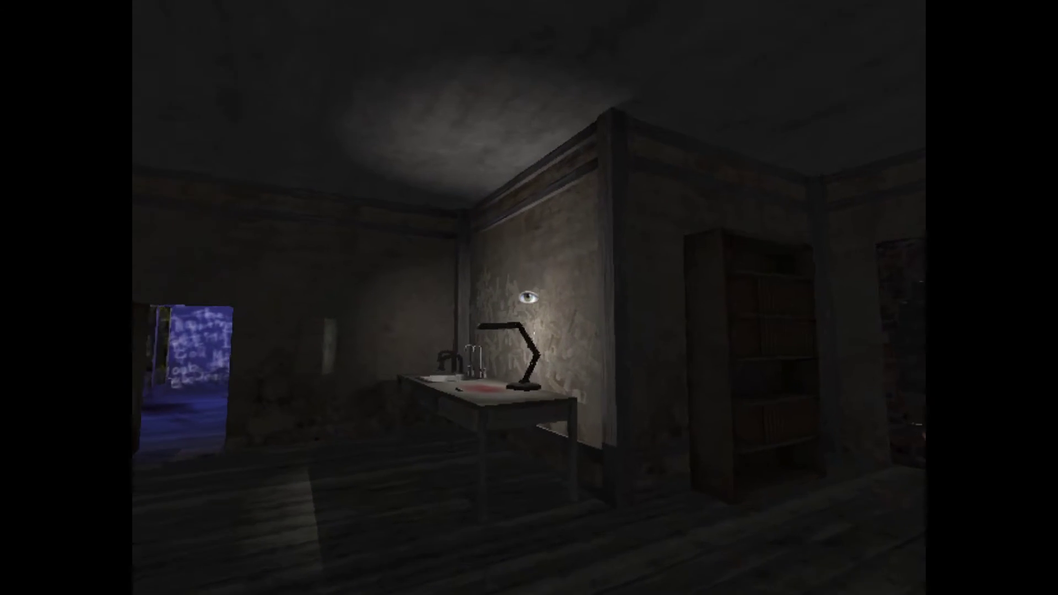
{"action": "left_click", "coordinate": [527, 296]}
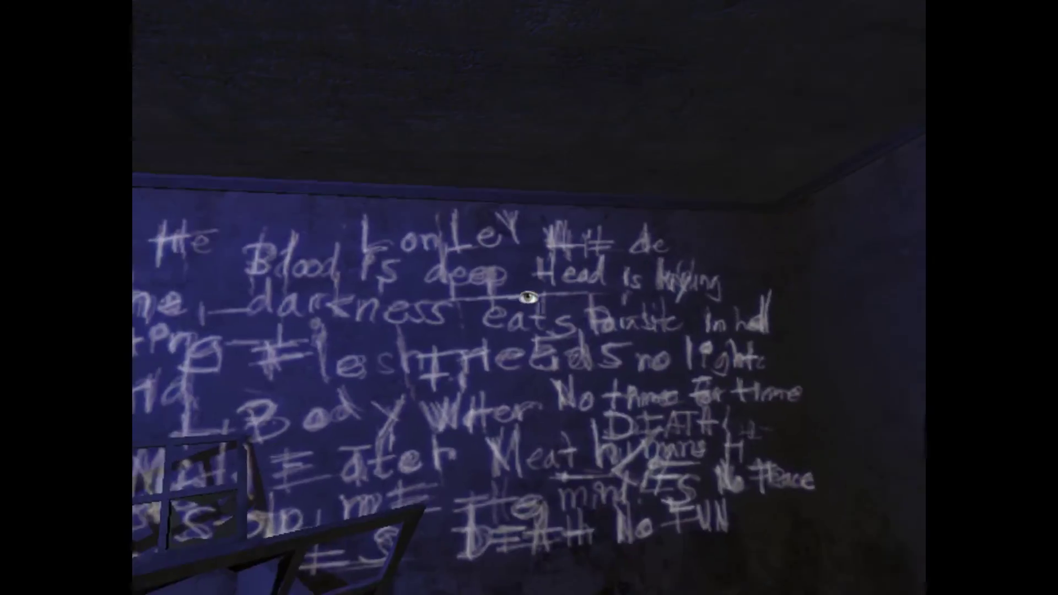
{"action": "left_click", "coordinate": [528, 298]}
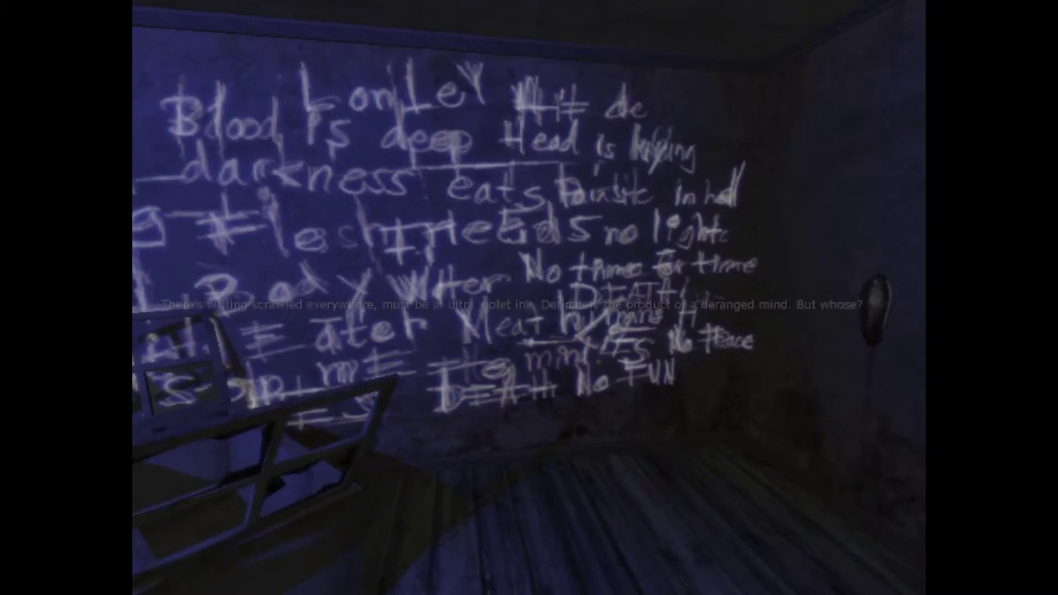
{"action": "key", "text": "w"}
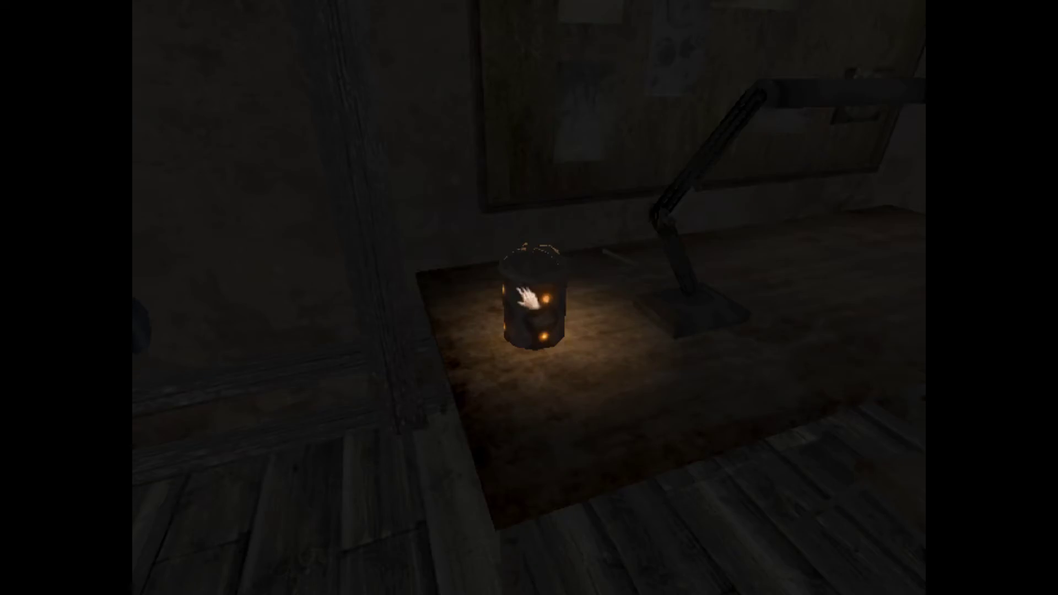
{"action": "key", "text": "w"}
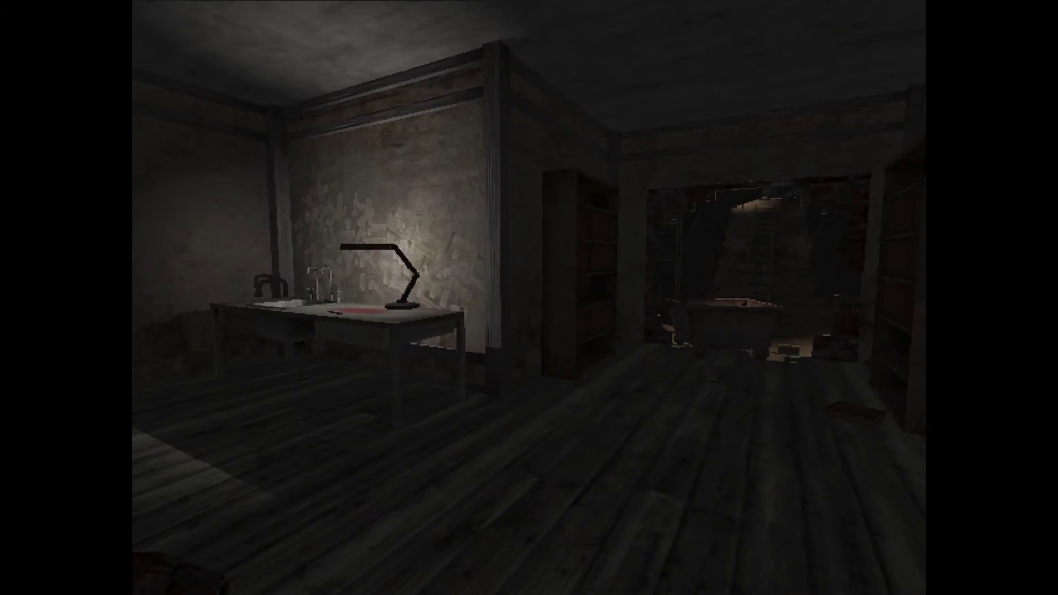
{"action": "key", "text": "w"}
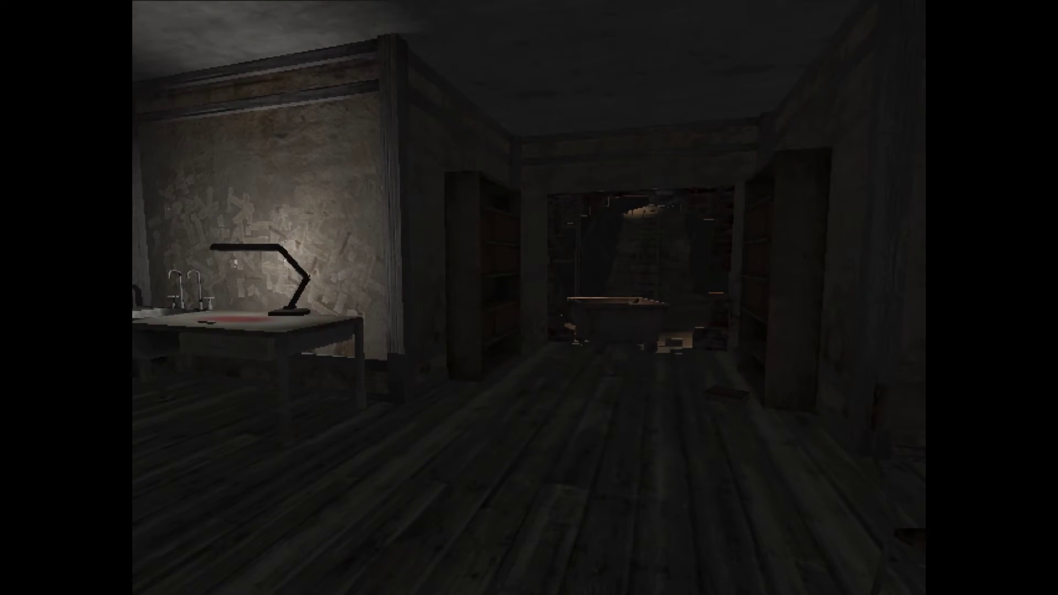